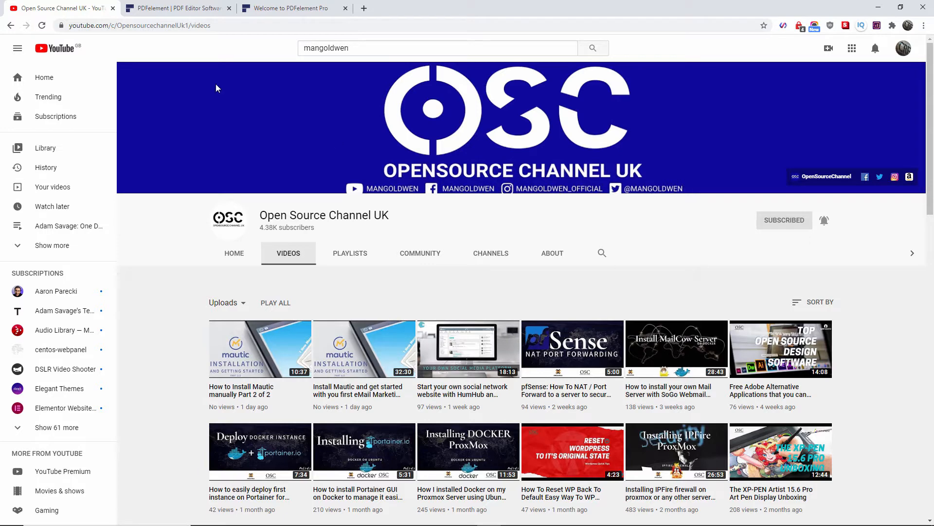
Step: Examine the Wondershare PDFelement product page and dismiss its promotional banner
{"action": "left_click", "coordinate": [187, 3]}
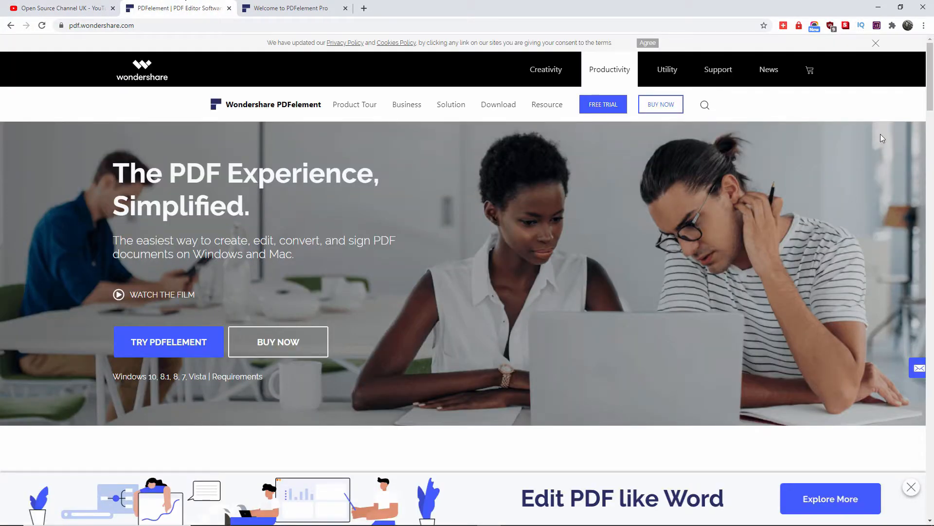
{"action": "left_click_drag", "start_coordinate": [932, 102], "coordinate": [931, 180]}
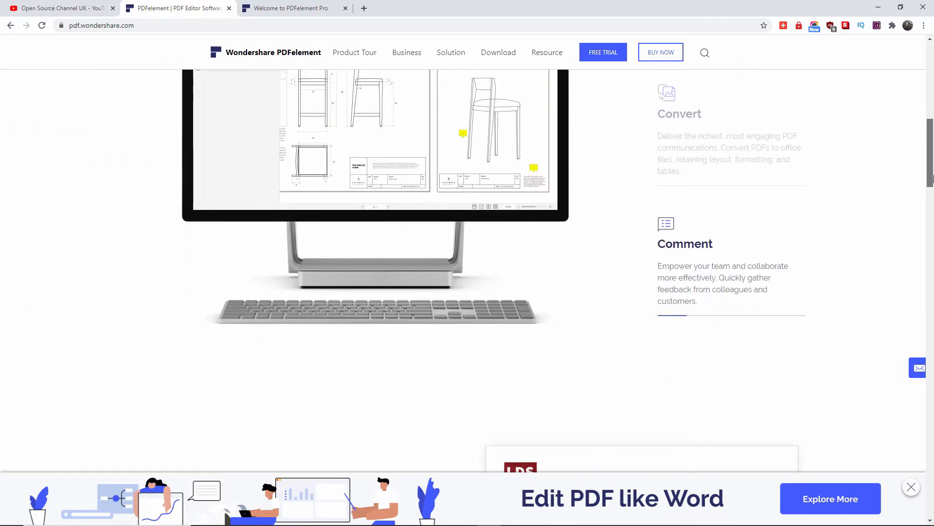
{"action": "left_click", "coordinate": [910, 488]}
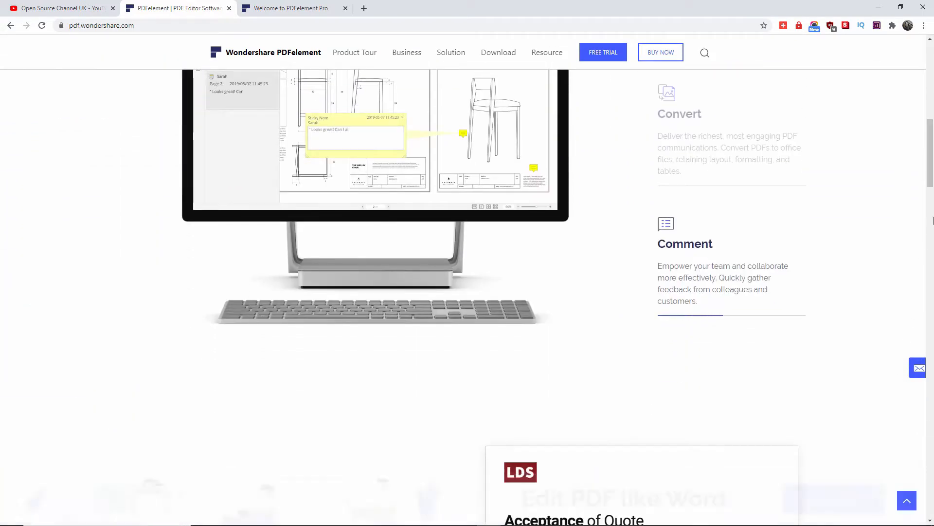
{"action": "left_click_drag", "start_coordinate": [931, 155], "coordinate": [933, 284]}
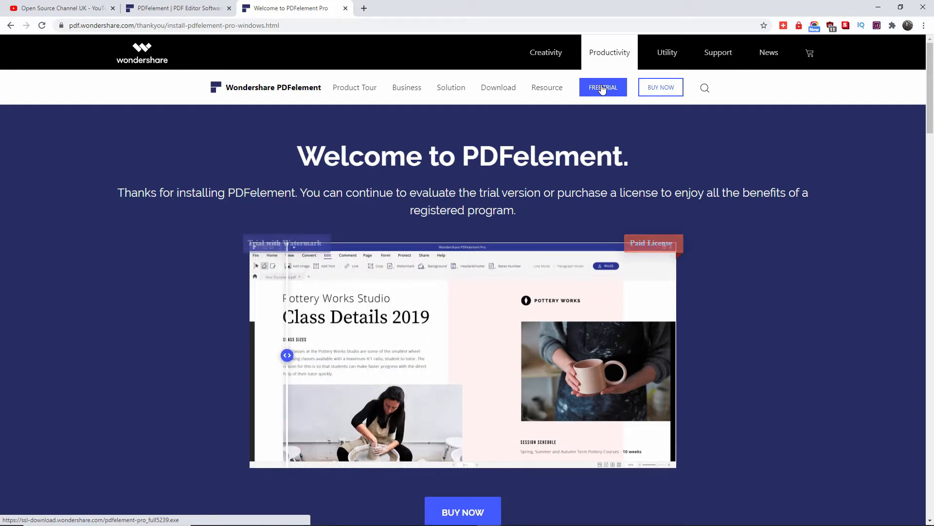
Step: Start the free trial download of the PDFelement Pro installer and choose the Desktop as the save location
{"action": "left_click", "coordinate": [602, 88]}
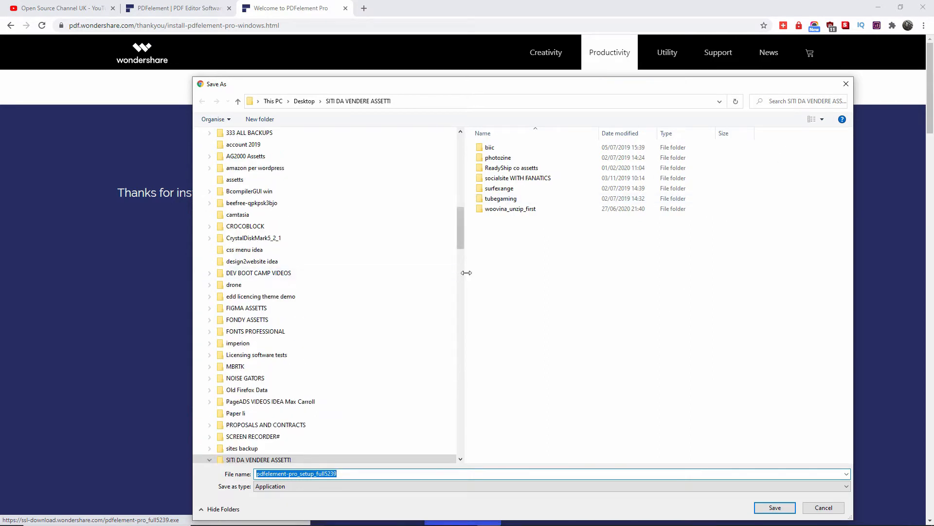
{"action": "left_click_drag", "start_coordinate": [465, 273], "coordinate": [215, 276]}
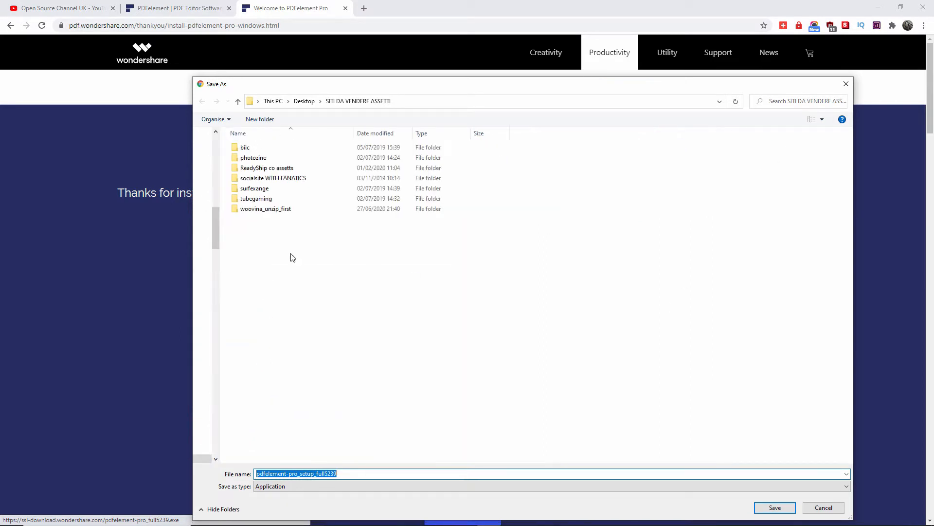
{"action": "left_click", "coordinate": [299, 103]}
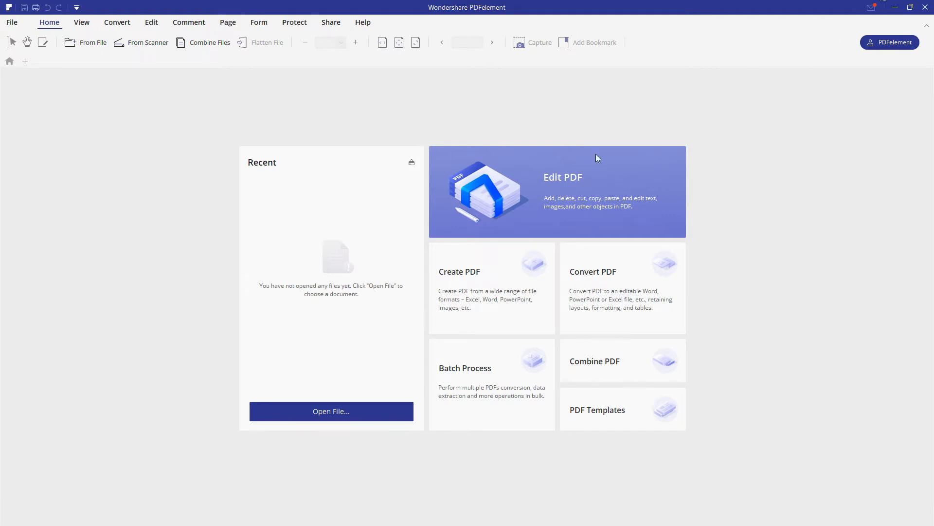
Step: Switch to Wondershare PDFelement, open the PDF template library and look through the popular templates
{"action": "key", "text": "alt+Tab"}
{"action": "left_click", "coordinate": [662, 411]}
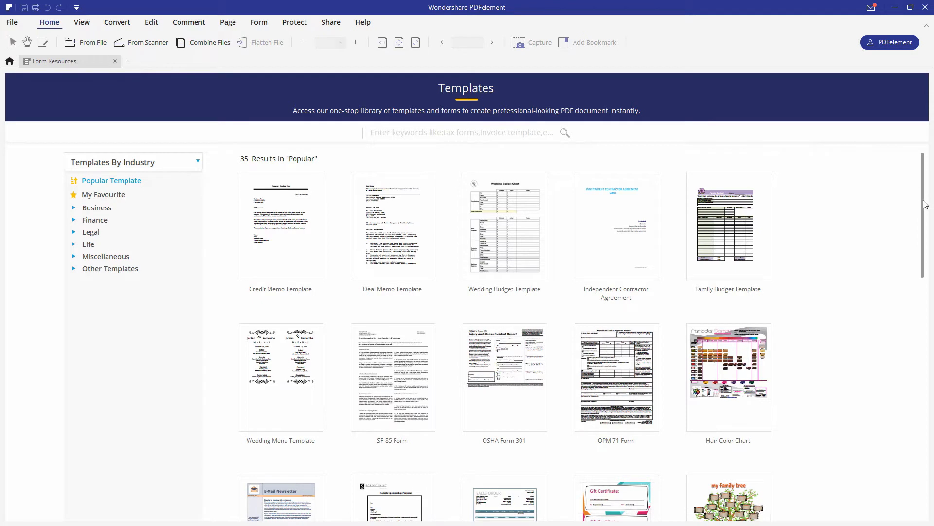
{"action": "left_click_drag", "start_coordinate": [924, 210], "coordinate": [933, 496]}
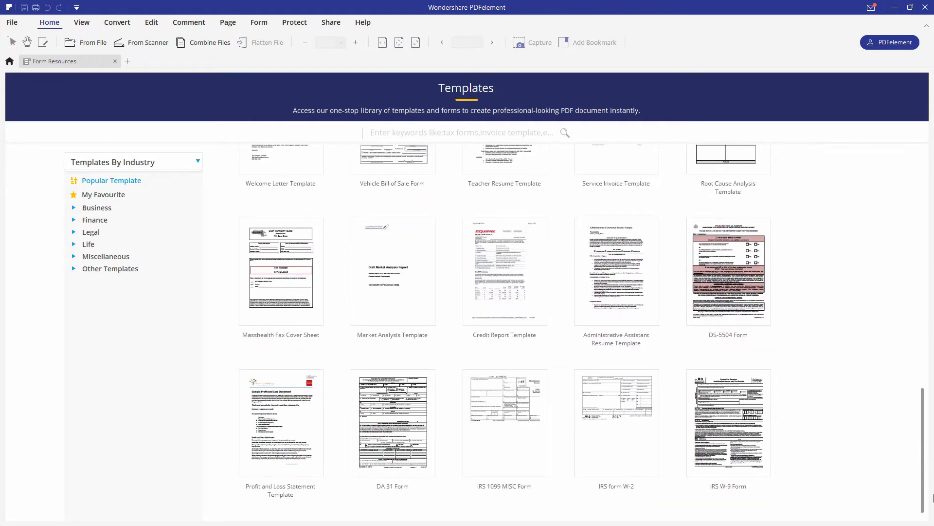
{"action": "left_click_drag", "start_coordinate": [932, 459], "coordinate": [933, 146]}
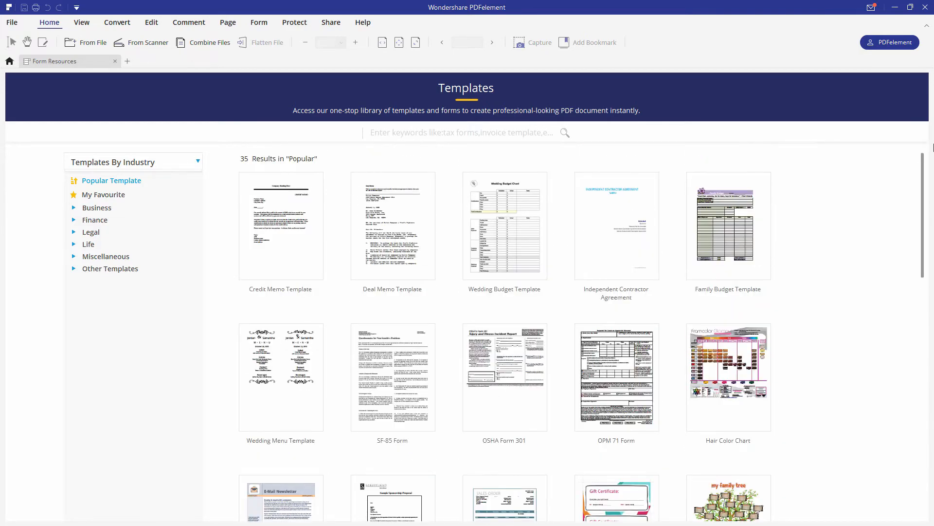
Step: Browse the template library's Legal and Business categories
{"action": "left_click", "coordinate": [91, 233]}
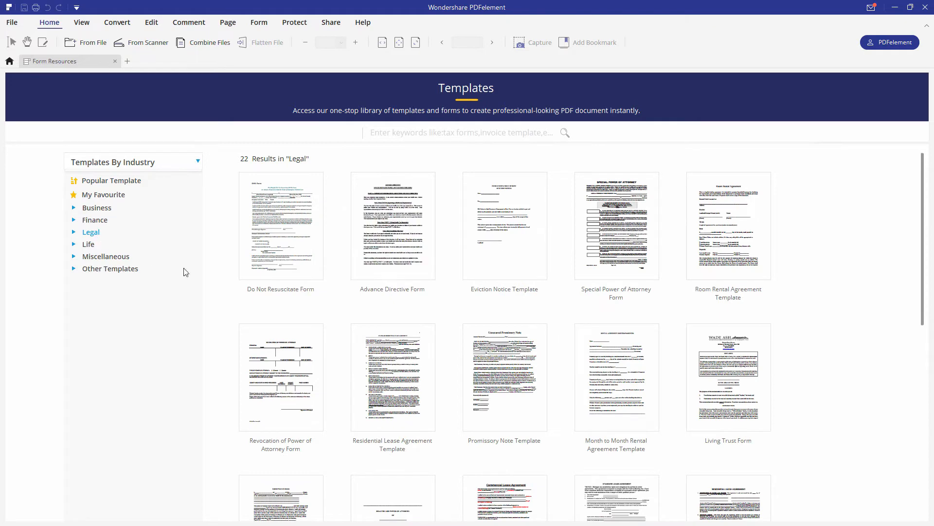
{"action": "left_click_drag", "start_coordinate": [925, 230], "coordinate": [916, 505]}
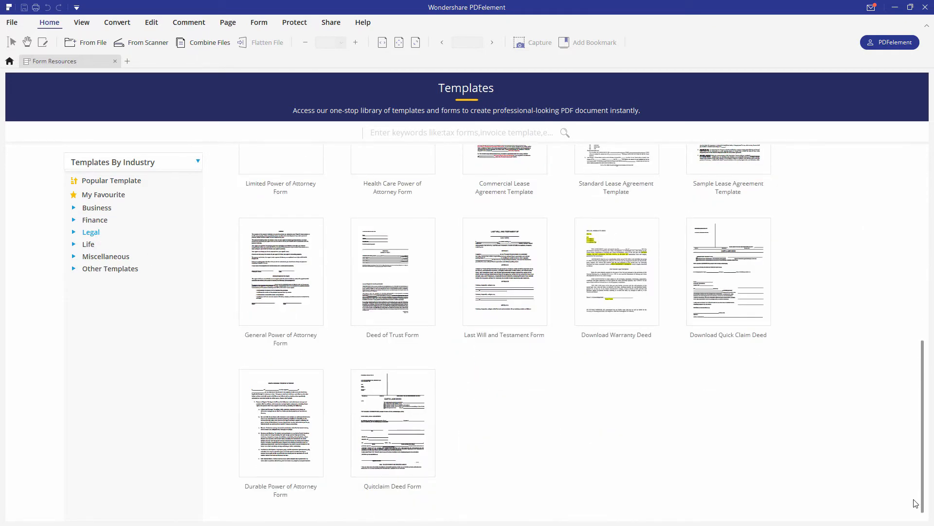
{"action": "left_click_drag", "start_coordinate": [931, 400], "coordinate": [930, 155]}
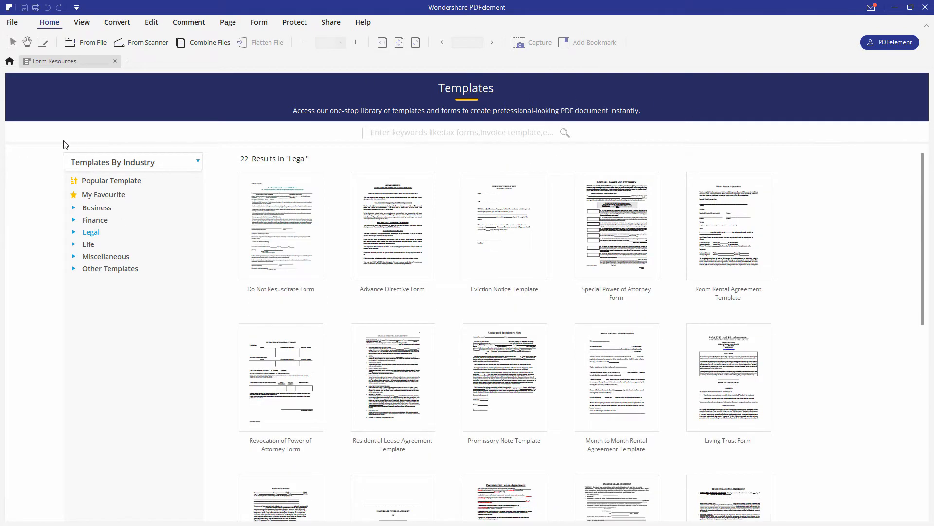
{"action": "left_click", "coordinate": [110, 181]}
{"action": "left_click", "coordinate": [97, 208]}
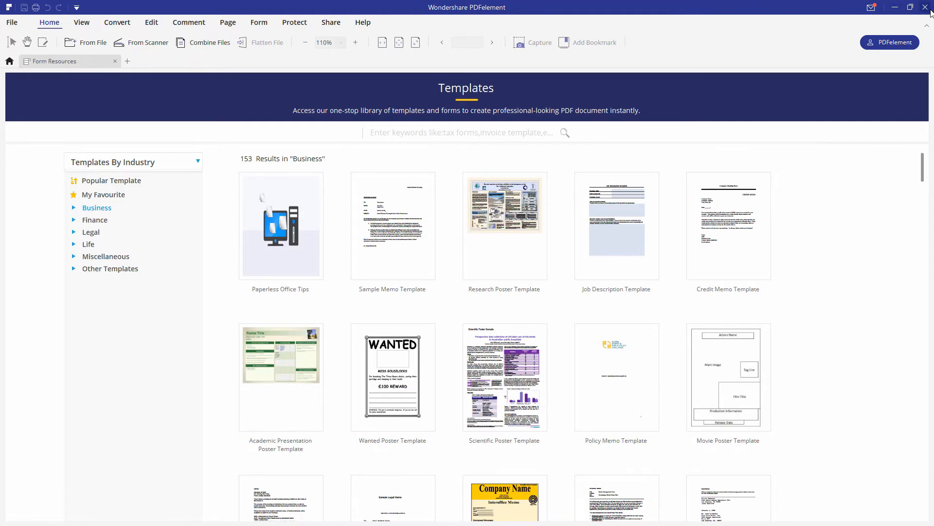
{"action": "left_click", "coordinate": [925, 7]}
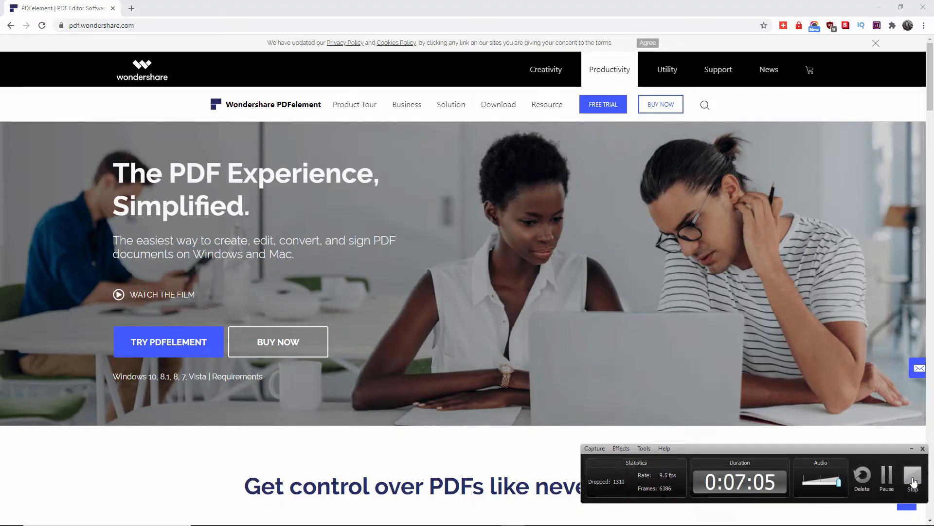
{"action": "left_click", "coordinate": [912, 475]}
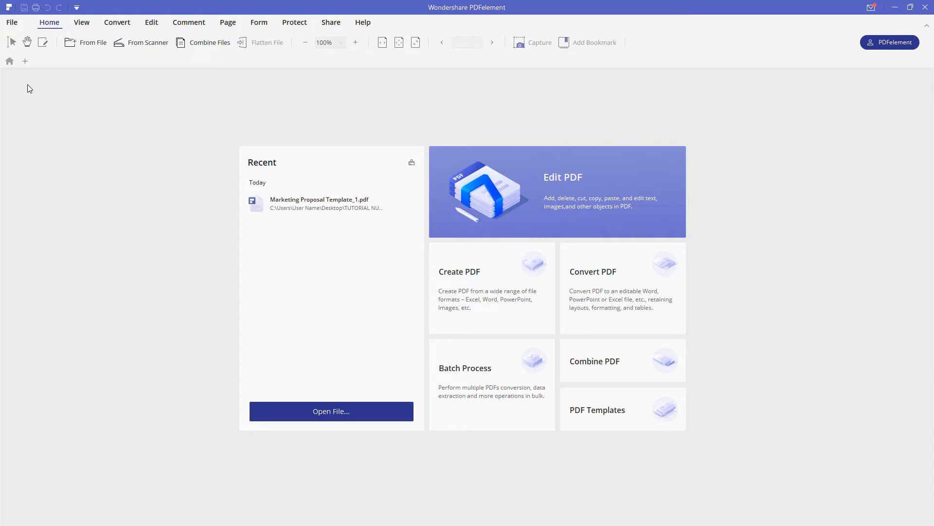
Step: Open Marketing Proposal Template_1.pdf from the recent TUTORIAL NUOVO PDF folder
{"action": "left_click", "coordinate": [10, 22]}
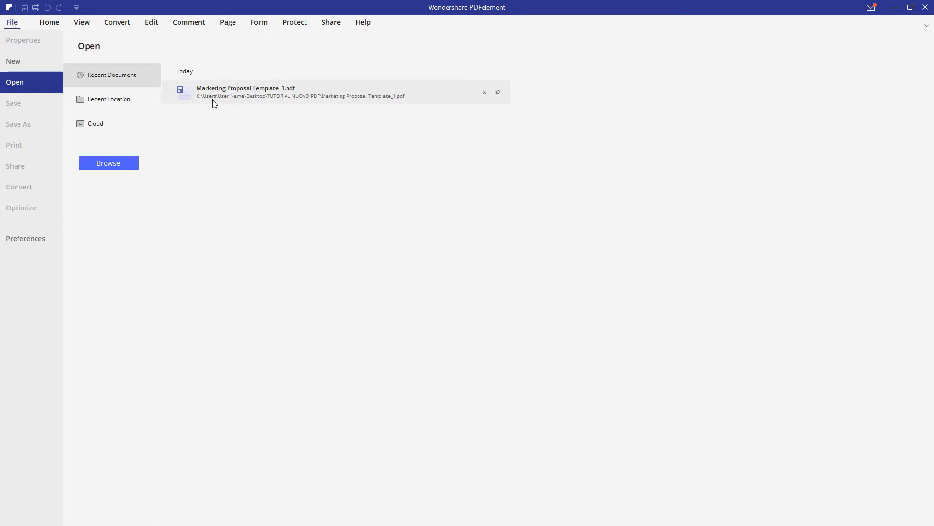
{"action": "left_click", "coordinate": [106, 102]}
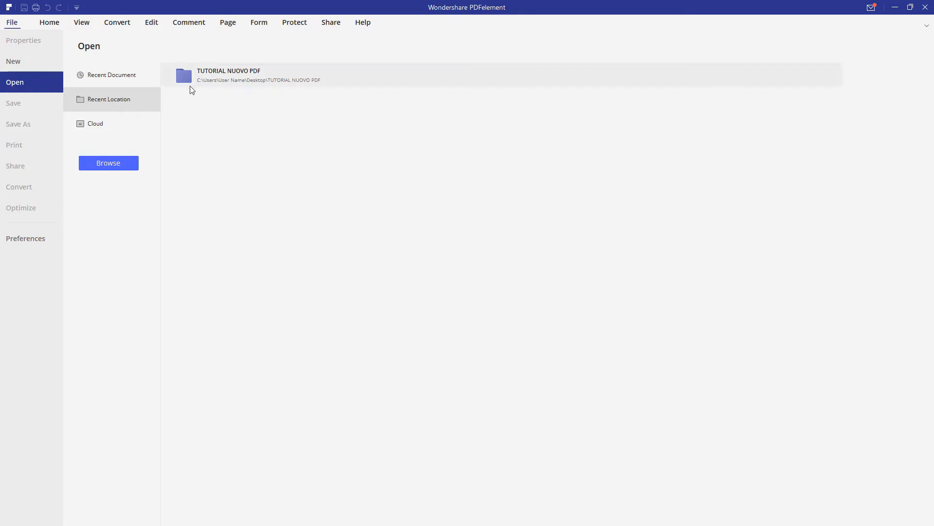
{"action": "left_click", "coordinate": [136, 78]}
{"action": "left_click", "coordinate": [305, 100]}
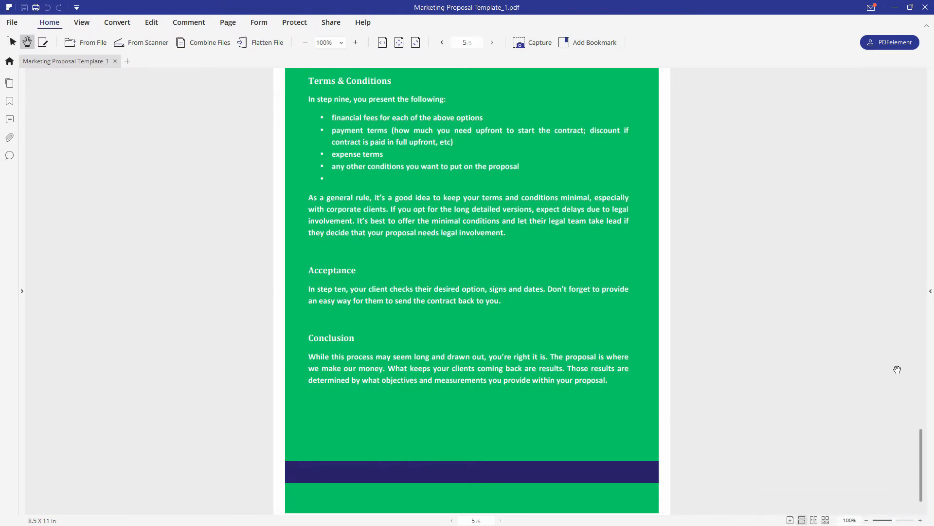
Step: Look through the marketing proposal from its cover page to the third page
{"action": "left_click_drag", "start_coordinate": [924, 451], "coordinate": [927, 62]}
{"action": "scroll", "coordinate": [543, 229], "scroll_direction": "down", "scroll_amount": 10}
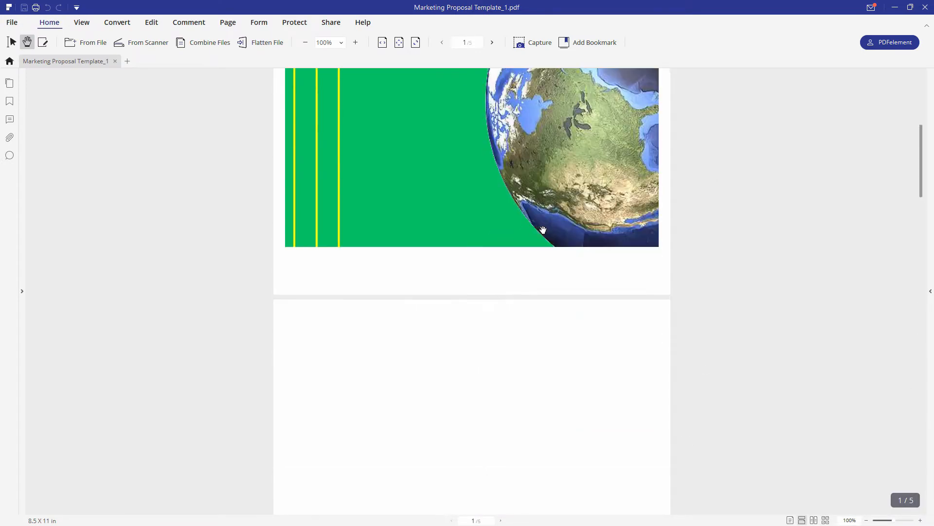
{"action": "scroll", "coordinate": [543, 230], "scroll_direction": "down", "scroll_amount": 15}
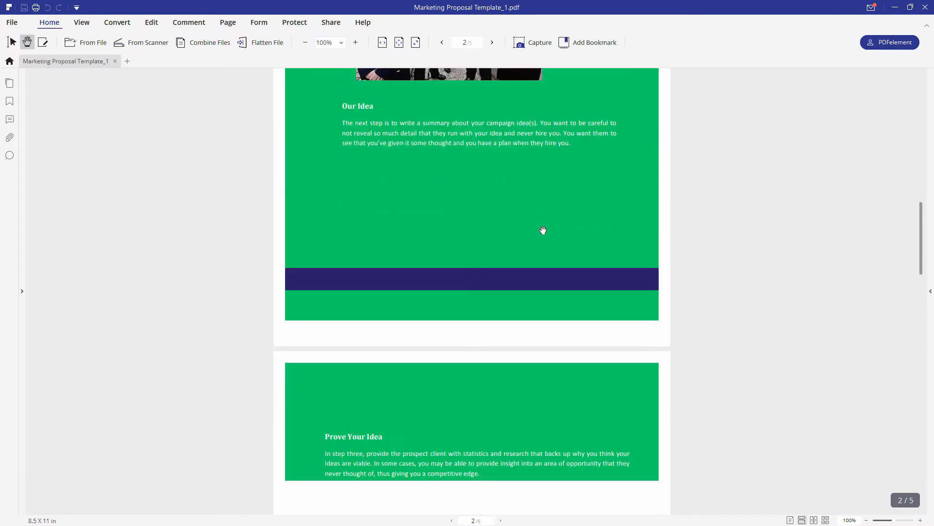
{"action": "scroll", "coordinate": [543, 230], "scroll_direction": "down", "scroll_amount": 1}
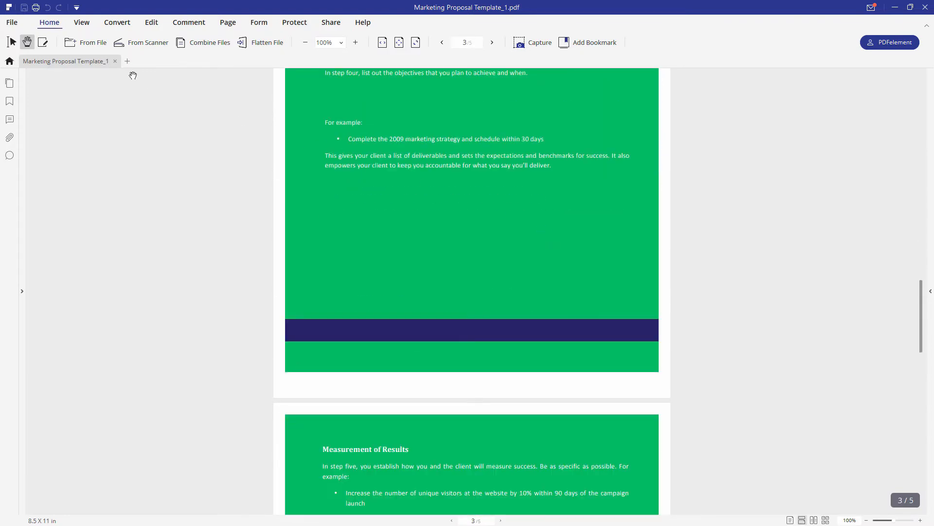
{"action": "key", "text": "ctrl+o"}
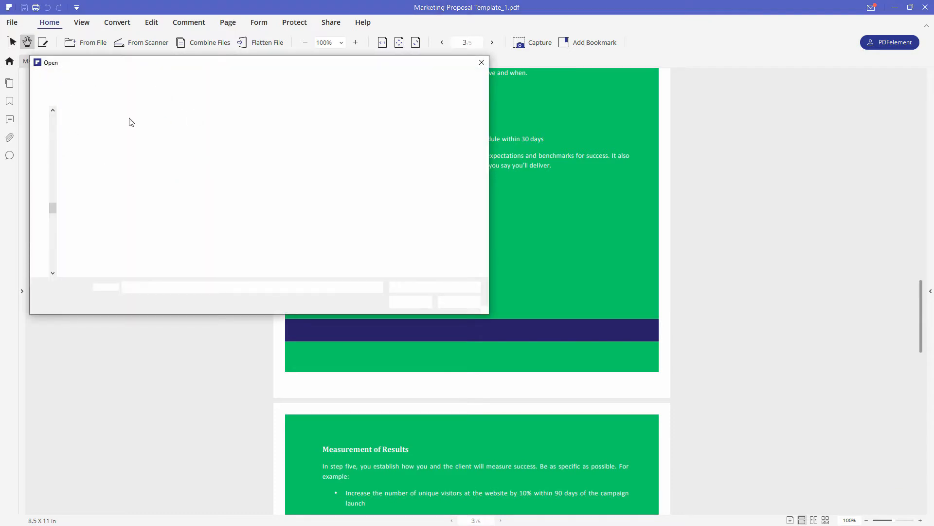
{"action": "left_click", "coordinate": [138, 184]}
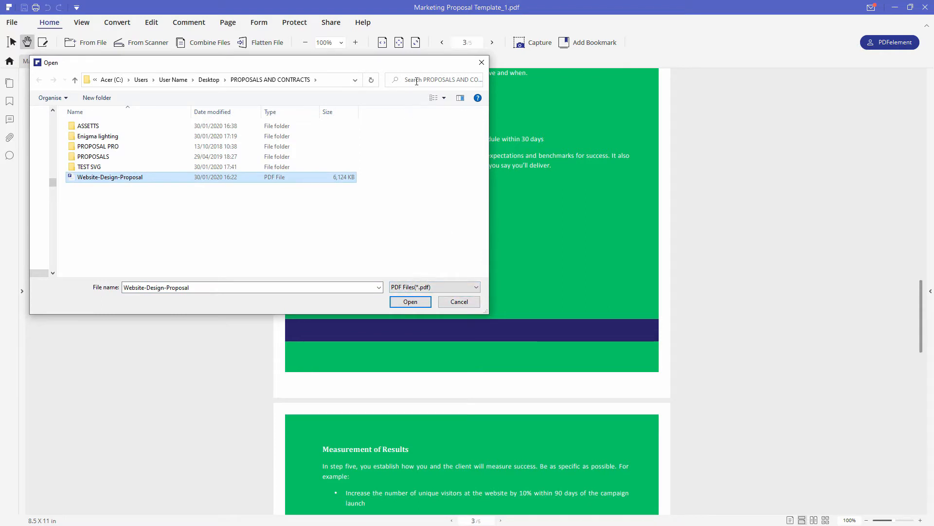
{"action": "left_click", "coordinate": [482, 62]}
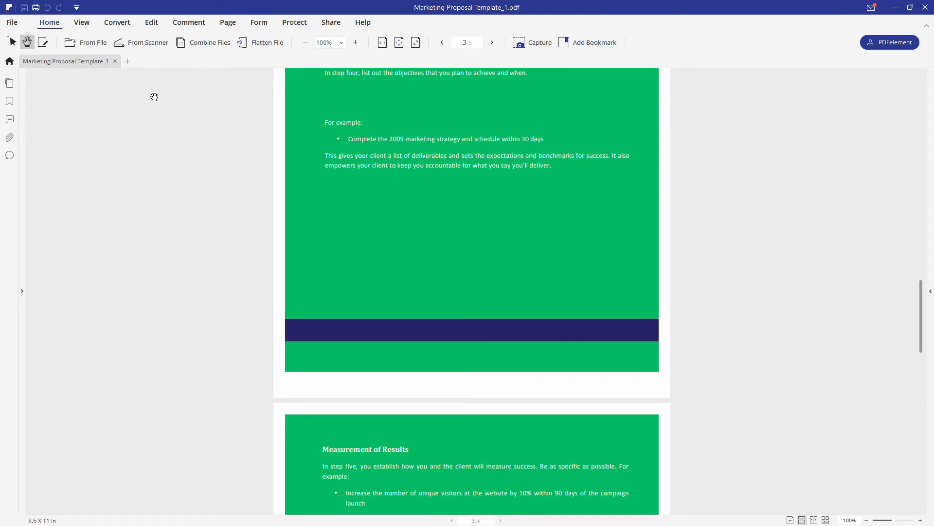
{"action": "left_click", "coordinate": [11, 24]}
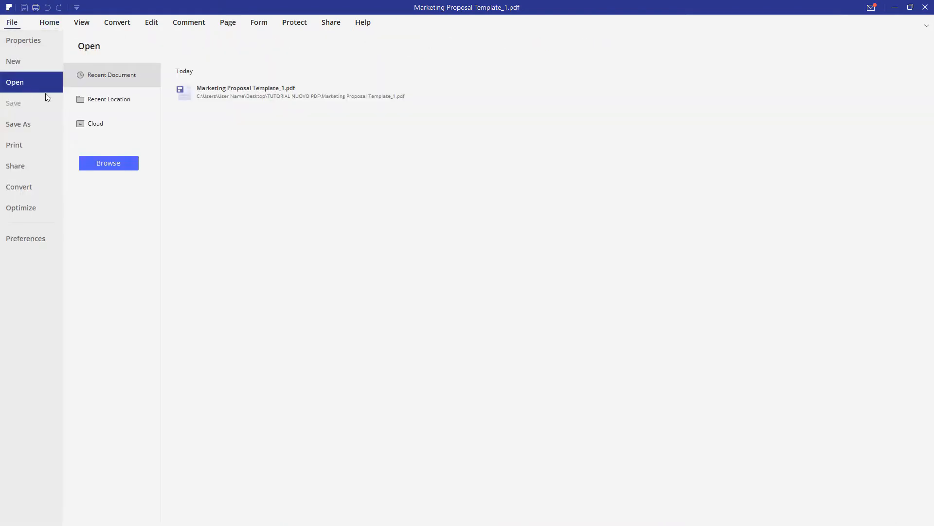
{"action": "left_click", "coordinate": [113, 162]}
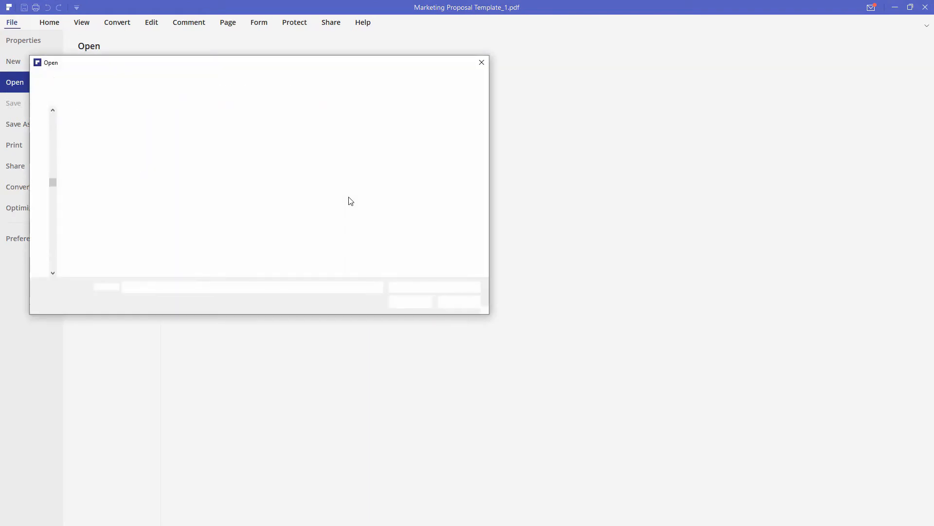
{"action": "left_click", "coordinate": [482, 62]}
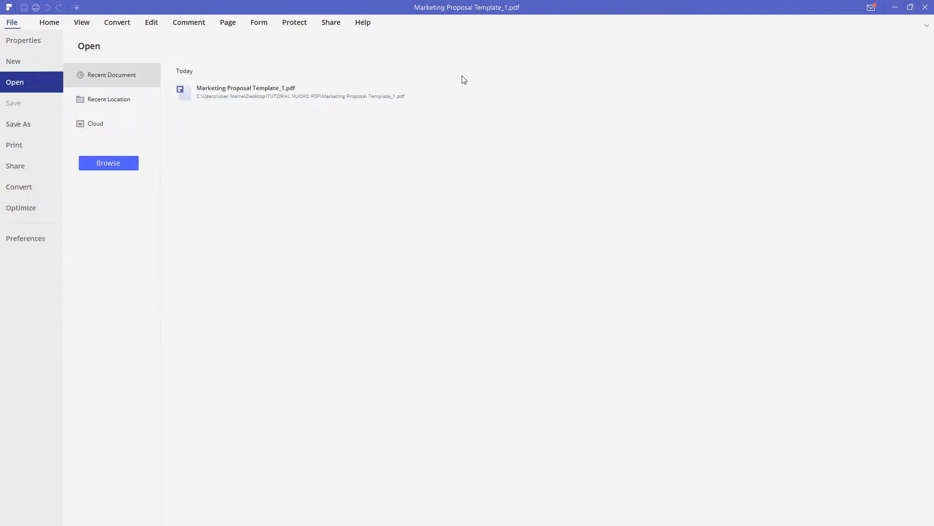
{"action": "left_click", "coordinate": [53, 24]}
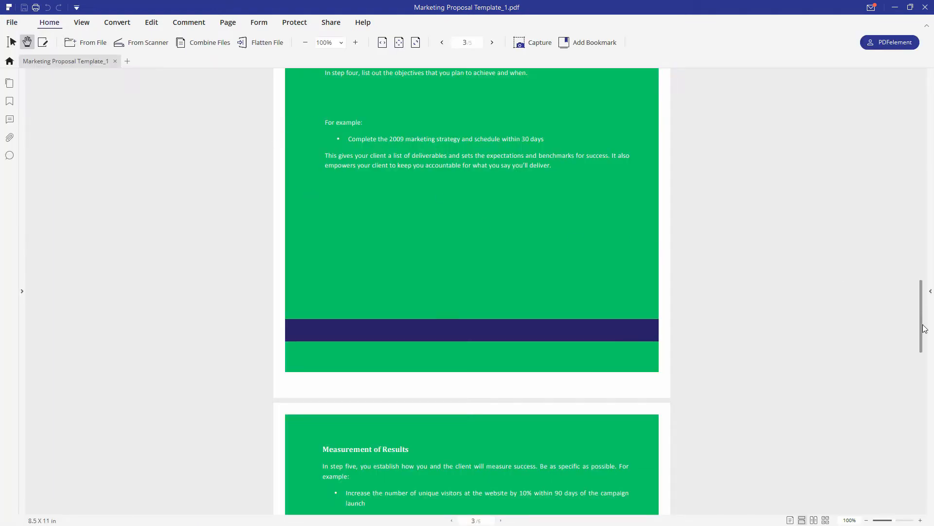
Step: Convert the marketing proposal to JPG image files named Marketing Proposal Template_1 in the TUTORIAL NUOVO PDF folder
{"action": "left_click_drag", "start_coordinate": [923, 298], "coordinate": [921, 96]}
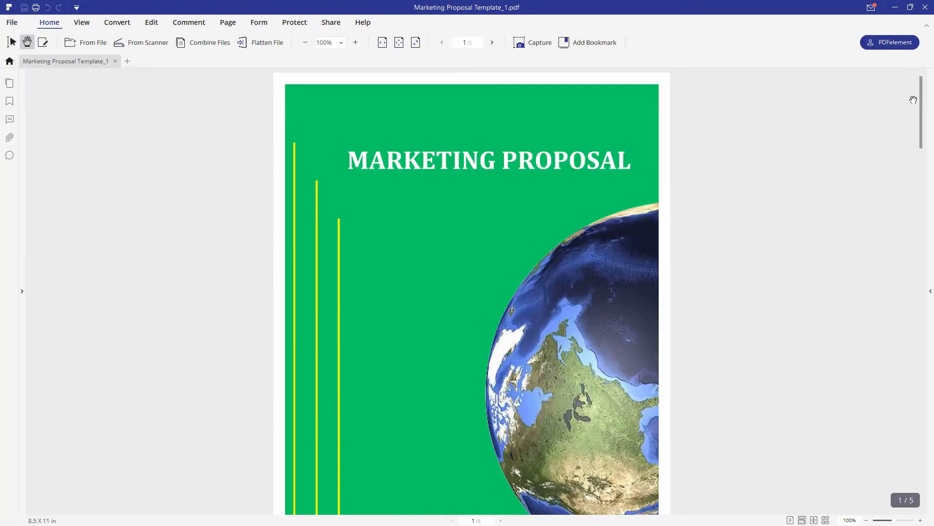
{"action": "left_click", "coordinate": [82, 24]}
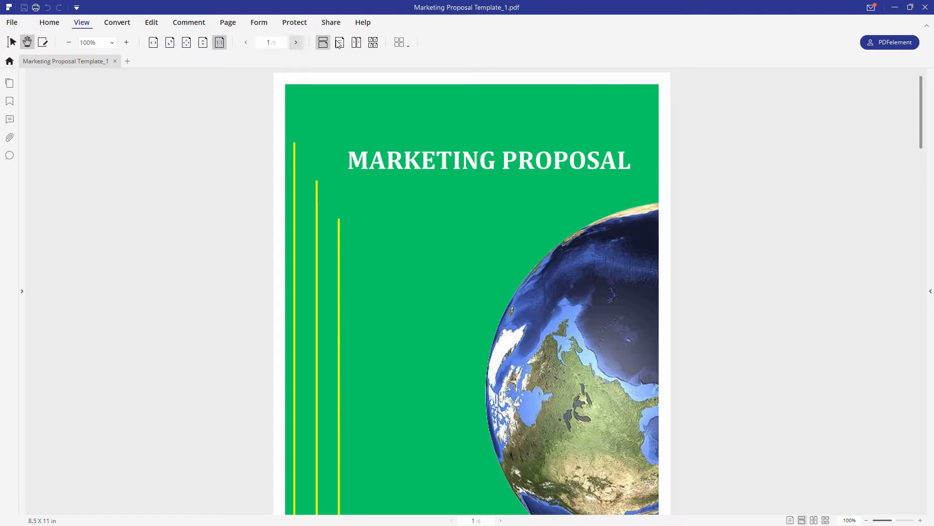
{"action": "left_click", "coordinate": [119, 25]}
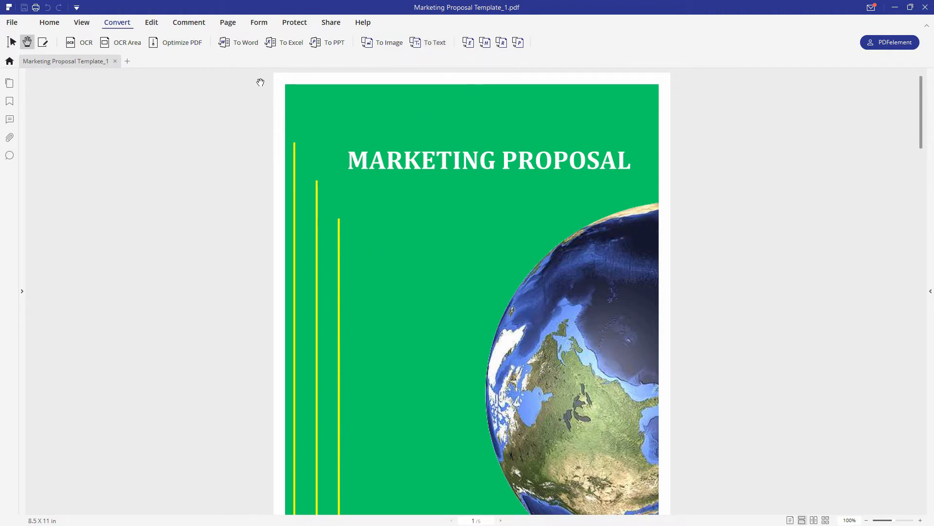
{"action": "left_click", "coordinate": [384, 44]}
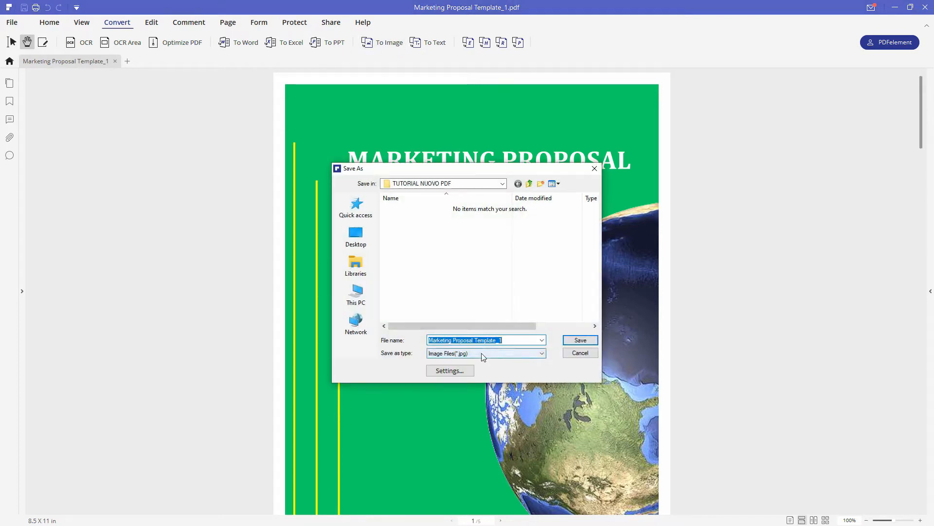
{"action": "left_click", "coordinate": [480, 354]}
{"action": "left_click", "coordinate": [480, 354]}
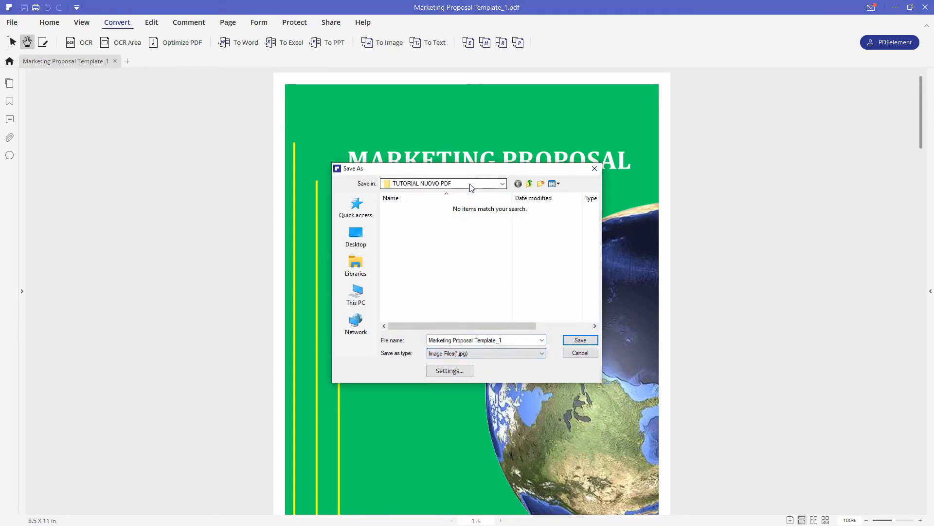
{"action": "left_click", "coordinate": [571, 341]}
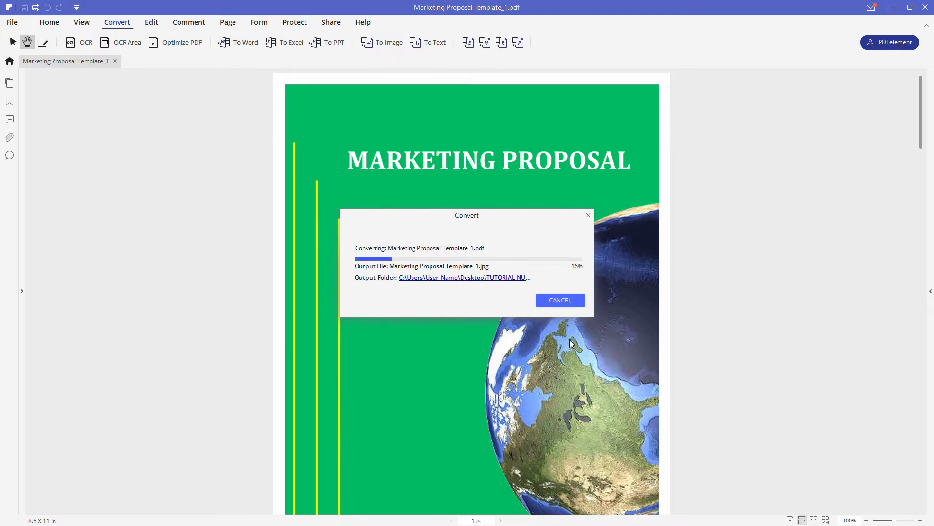
Step: Switch to the file manager and inspect the exported JPG pages and the parent TUTORIAL NUOVO PDF folder
{"action": "key", "text": "alt+Tab"}
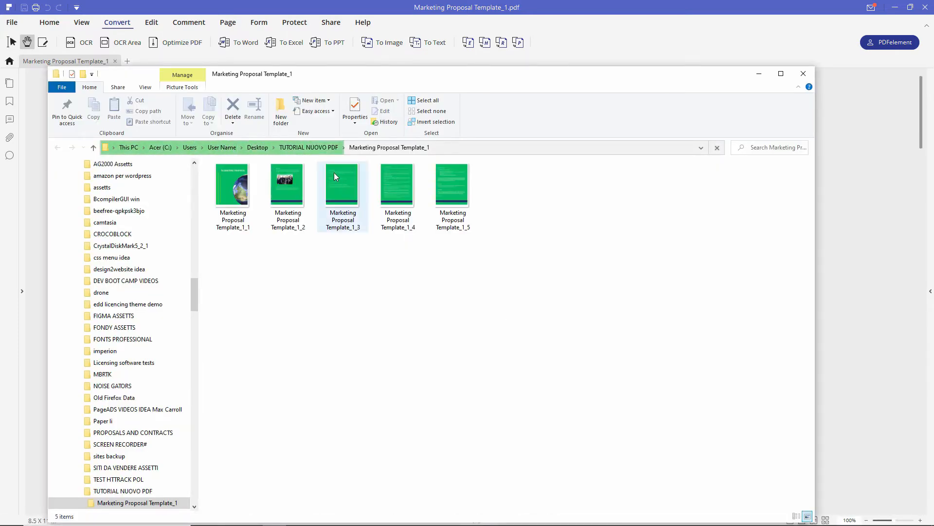
{"action": "left_click", "coordinate": [317, 150]}
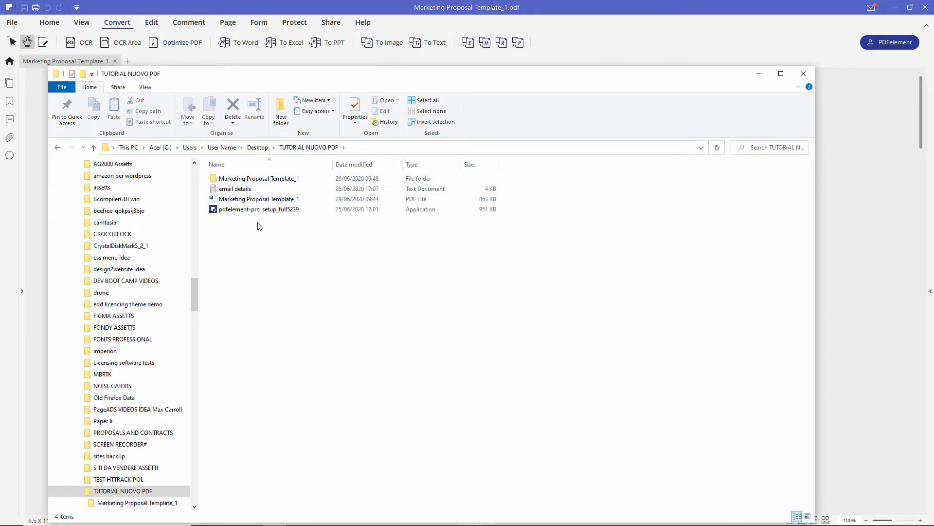
{"action": "left_click", "coordinate": [276, 202]}
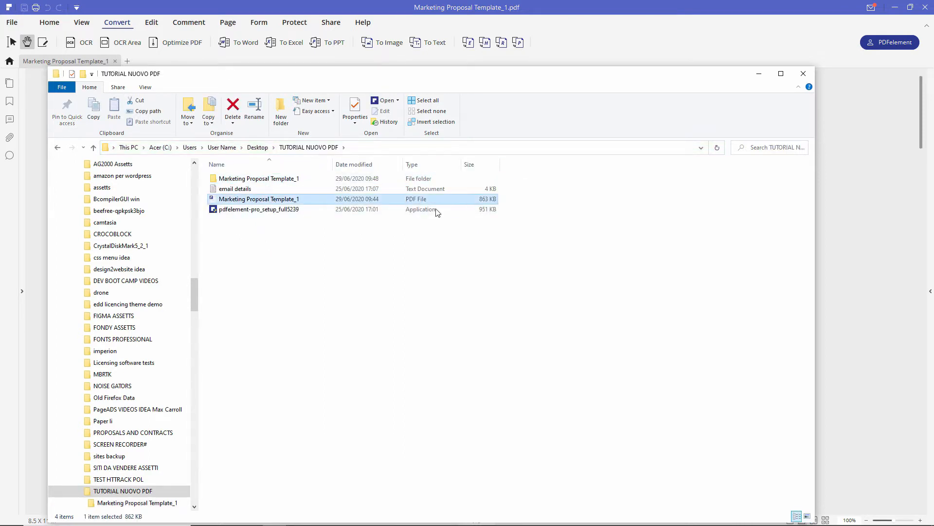
{"action": "double_click", "coordinate": [285, 179]}
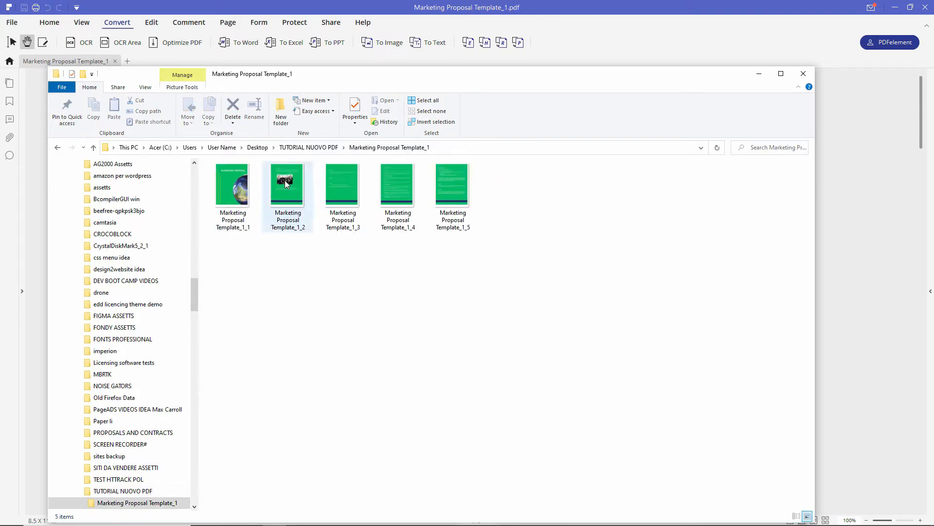
Step: Start a Word (.docx) conversion of the marketing proposal and name the output Marketing Proposal Template_1 Word
{"action": "left_click", "coordinate": [240, 43]}
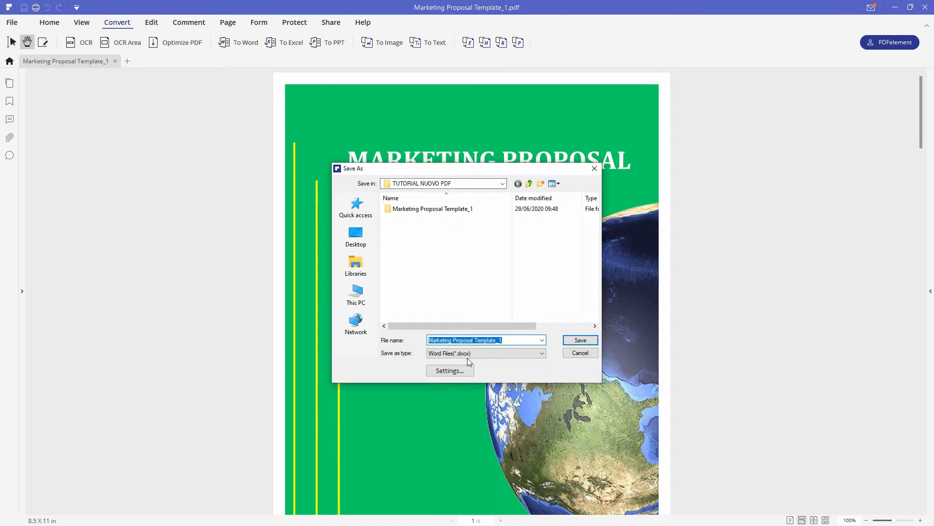
{"action": "left_click", "coordinate": [517, 340]}
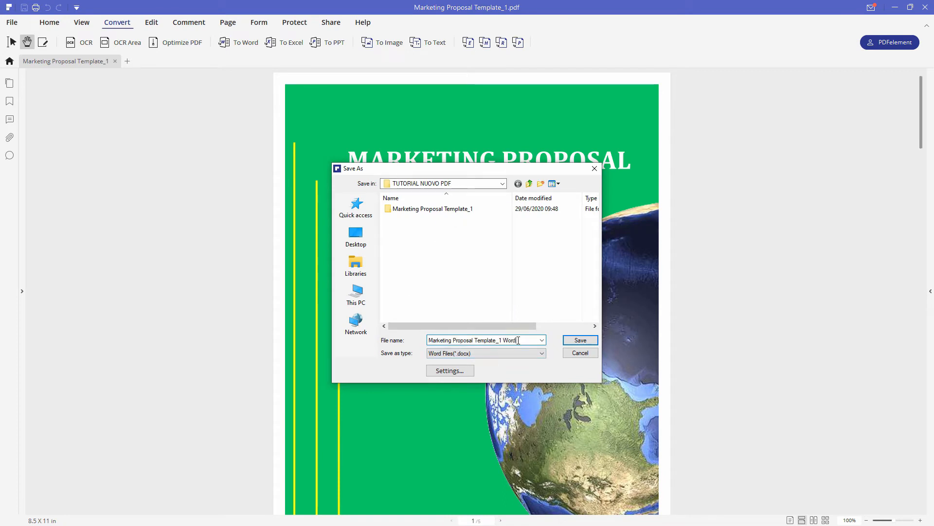
{"action": "left_click", "coordinate": [514, 354]}
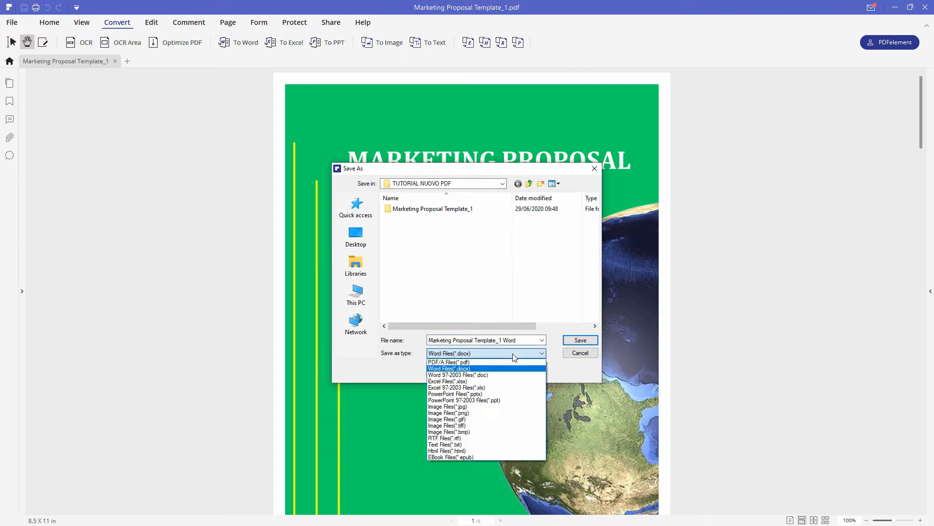
{"action": "left_click", "coordinate": [570, 373]}
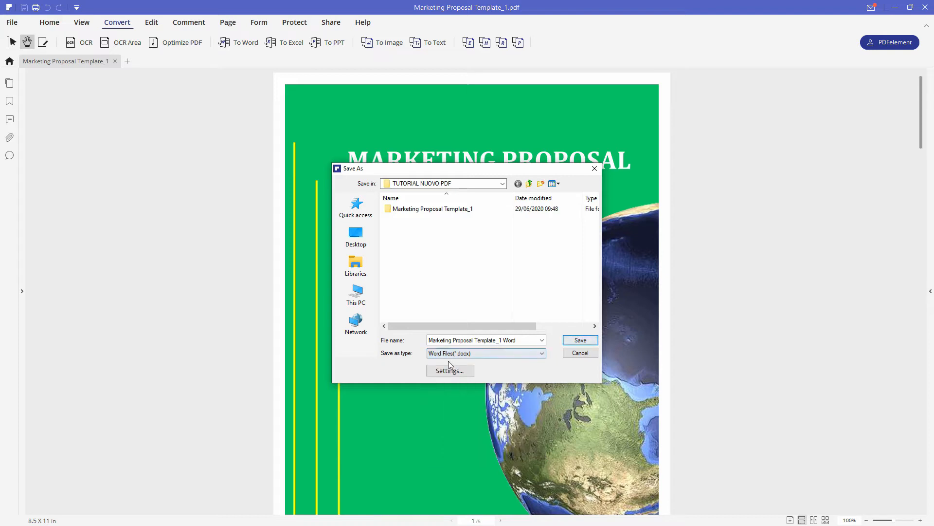
Step: Try the All files and Only scanned PDF options for OCR recognition in the Word conversion settings, and cancel
{"action": "left_click", "coordinate": [461, 373]}
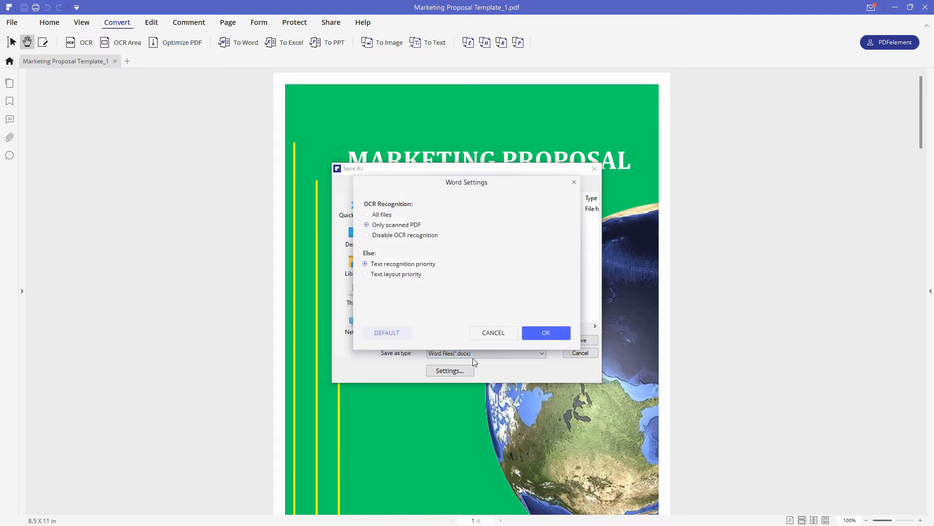
{"action": "left_click", "coordinate": [382, 215]}
{"action": "left_click", "coordinate": [382, 225]}
{"action": "left_click", "coordinate": [499, 332]}
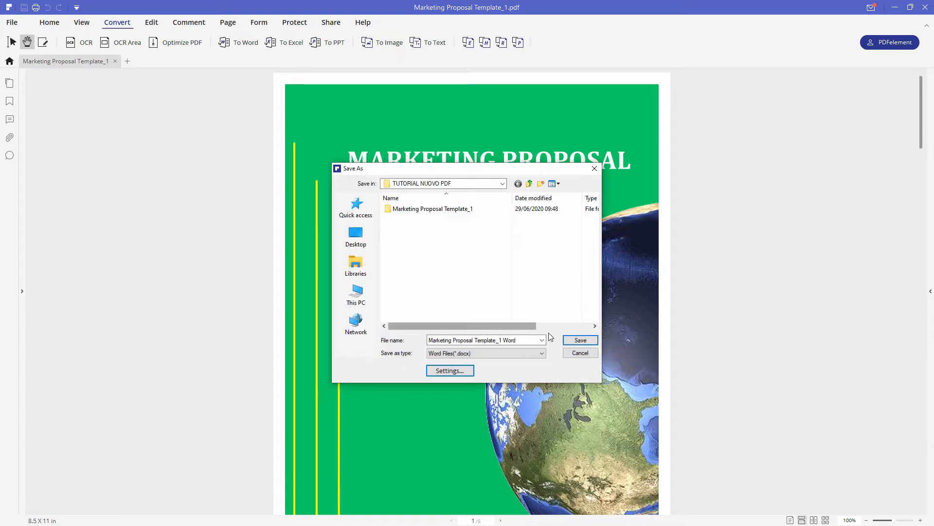
Step: Run the Word conversion into the TUTORIAL NUOVO PDF folder and dismiss the conversion dialog
{"action": "left_click", "coordinate": [578, 342]}
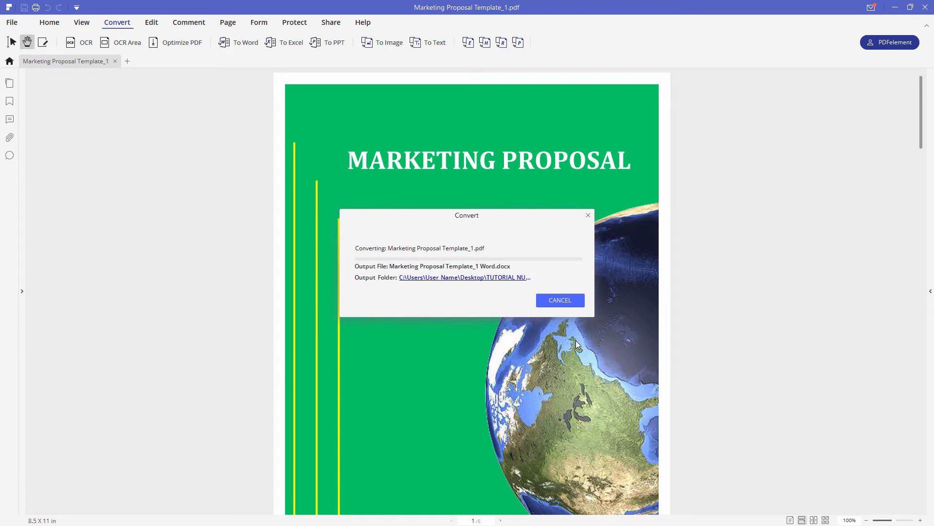
{"action": "left_click", "coordinate": [554, 300]}
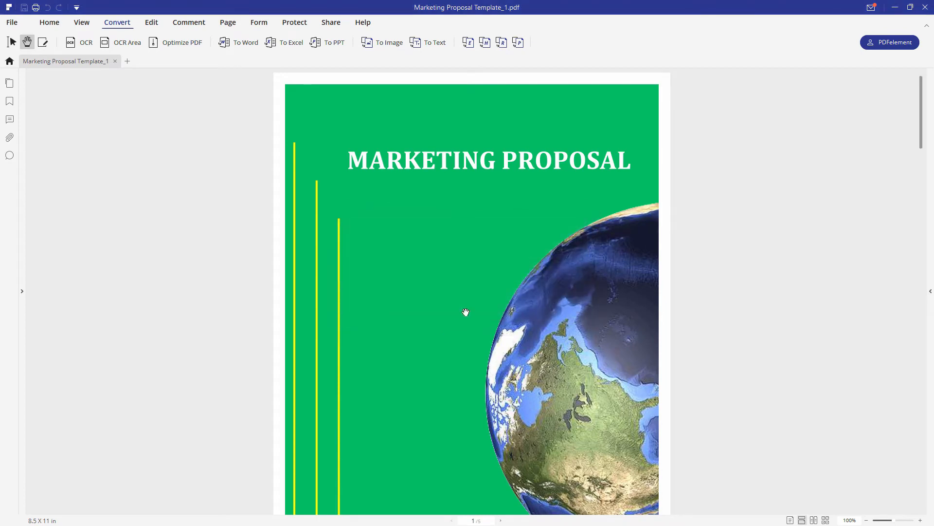
Step: Open Marketing Proposal Template_1 Word from the TUTORIAL NUOVO PDF folder in LibreOffice Writer and look through it to page 4
{"action": "key", "text": "alt+Tab"}
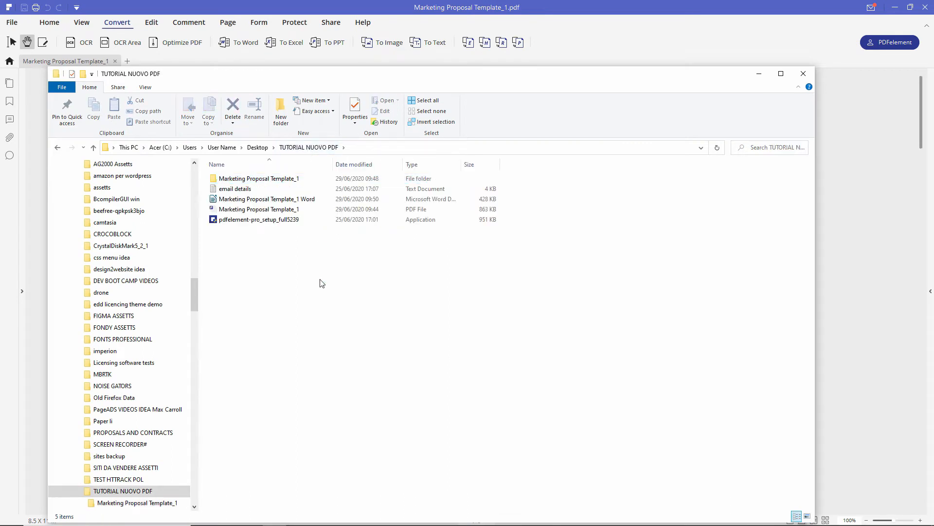
{"action": "left_click", "coordinate": [230, 201]}
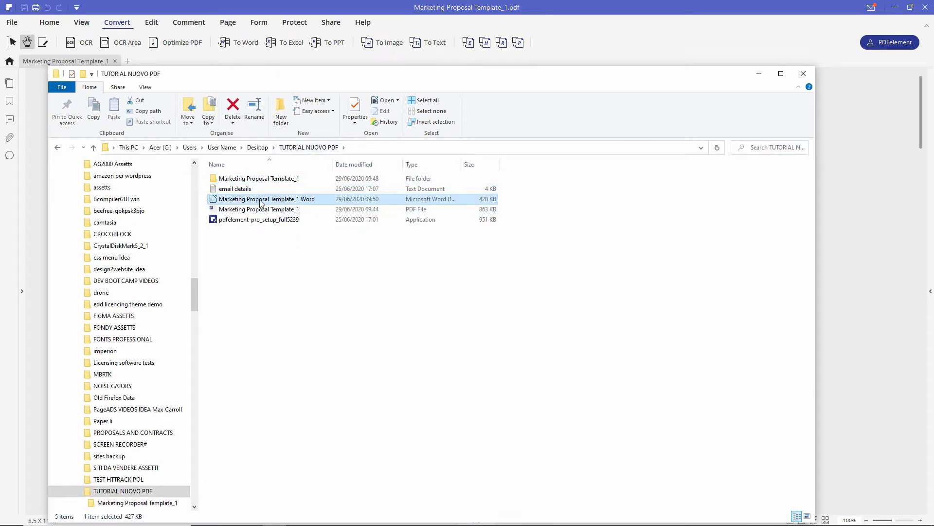
{"action": "double_click", "coordinate": [249, 199]}
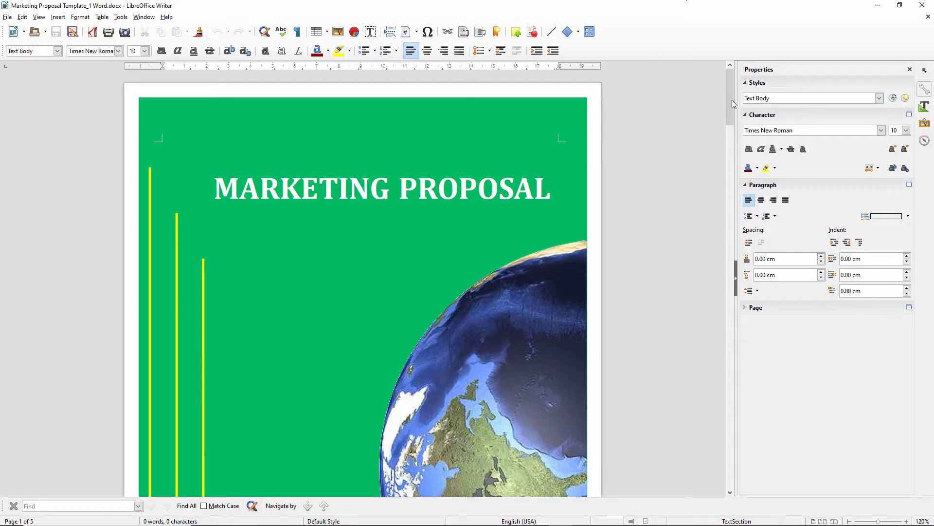
{"action": "left_click_drag", "start_coordinate": [732, 104], "coordinate": [740, 362]}
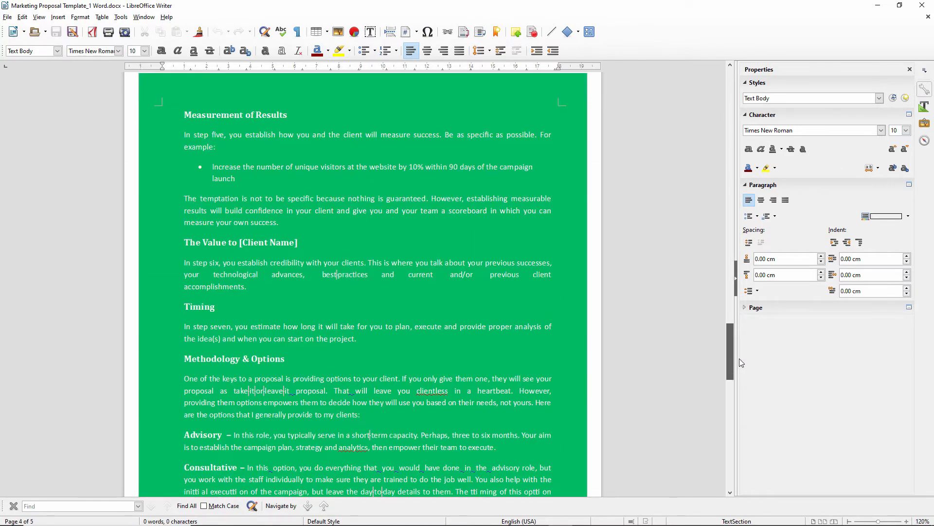
Step: Switch back to PDFelement and examine the original proposal from its cover to the Measurement of Results section on page 4
{"action": "key", "text": "alt+Tab"}
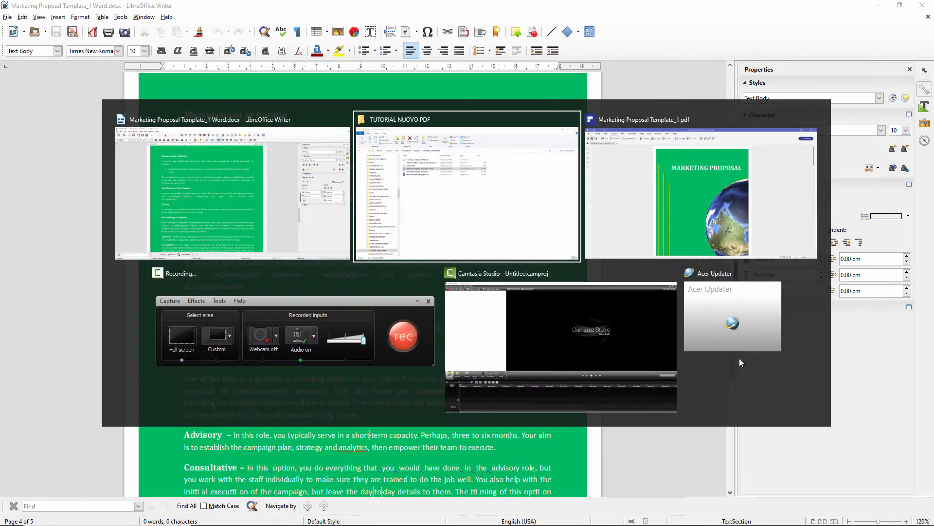
{"action": "key", "text": "alt+Tab"}
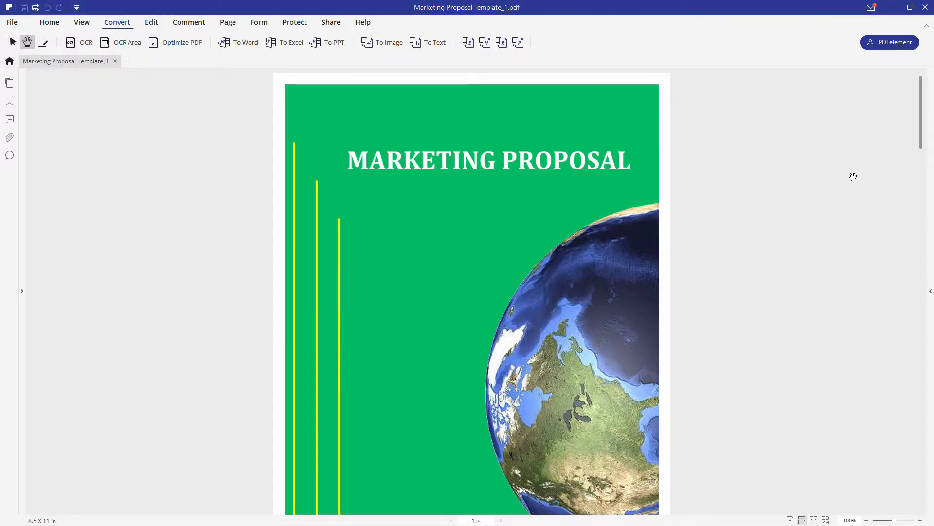
{"action": "scroll", "coordinate": [909, 219], "scroll_direction": "down", "scroll_amount": 10}
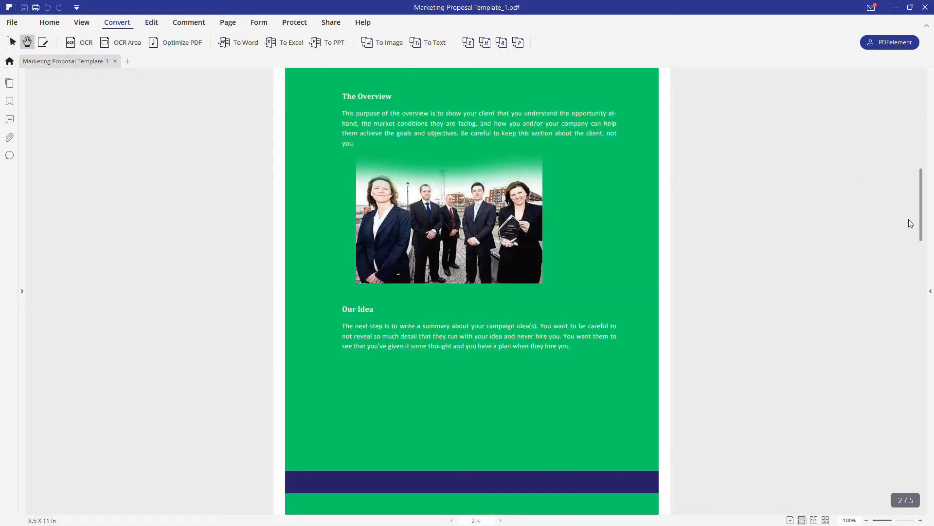
{"action": "scroll", "coordinate": [909, 219], "scroll_direction": "down", "scroll_amount": 10}
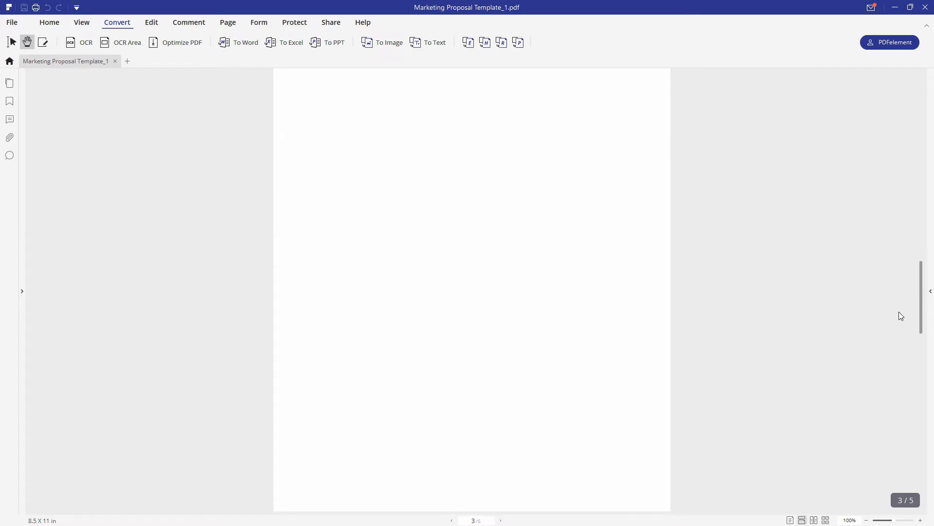
{"action": "scroll", "coordinate": [900, 305], "scroll_direction": "up", "scroll_amount": 2}
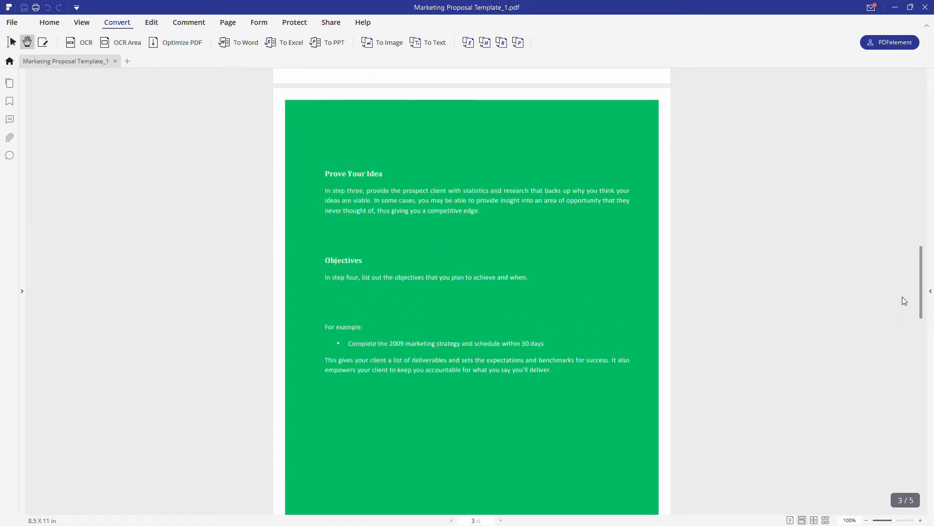
{"action": "scroll", "coordinate": [898, 330], "scroll_direction": "down", "scroll_amount": 2}
{"action": "scroll", "coordinate": [898, 330], "scroll_direction": "down", "scroll_amount": 10}
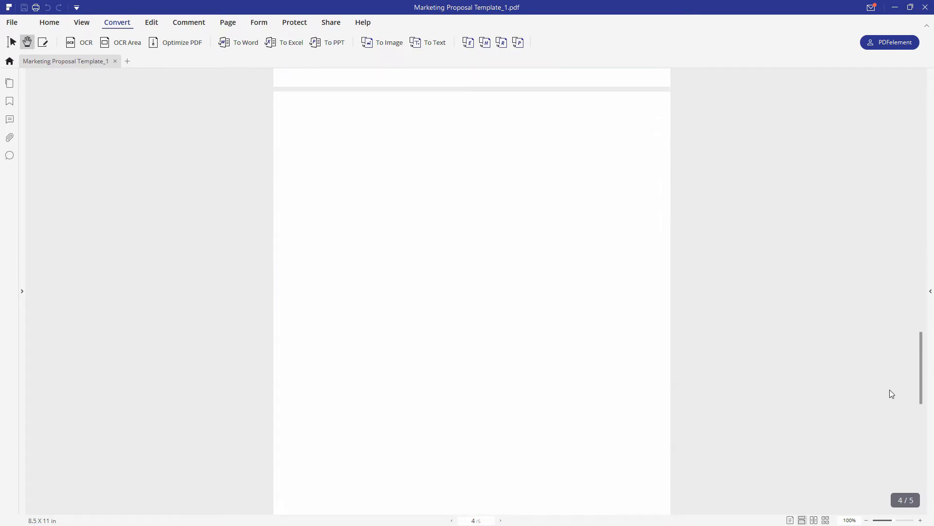
{"action": "scroll", "coordinate": [836, 311], "scroll_direction": "up", "scroll_amount": 2}
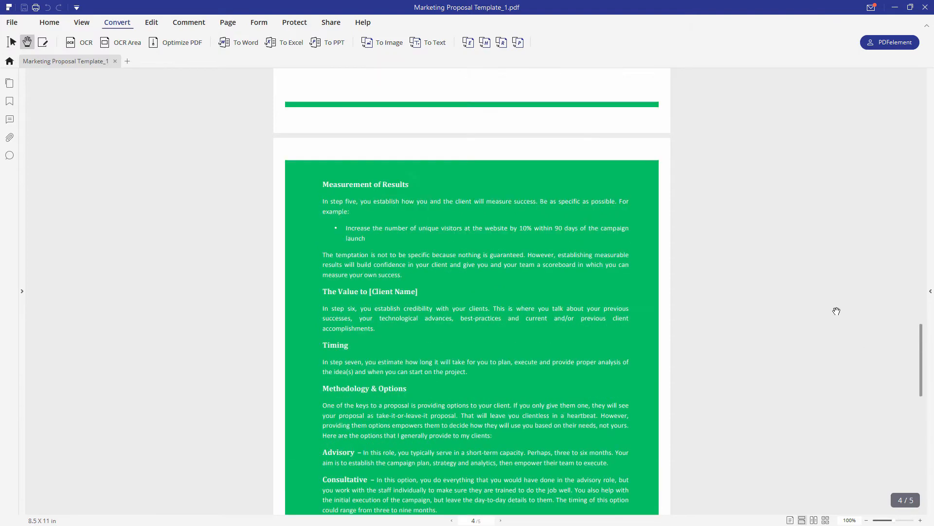
Step: Compare the "best-practices" wording under The Value to [Client Name] in the Word document with the PDF, and check the PDF's last page
{"action": "key", "text": "alt+Tab"}
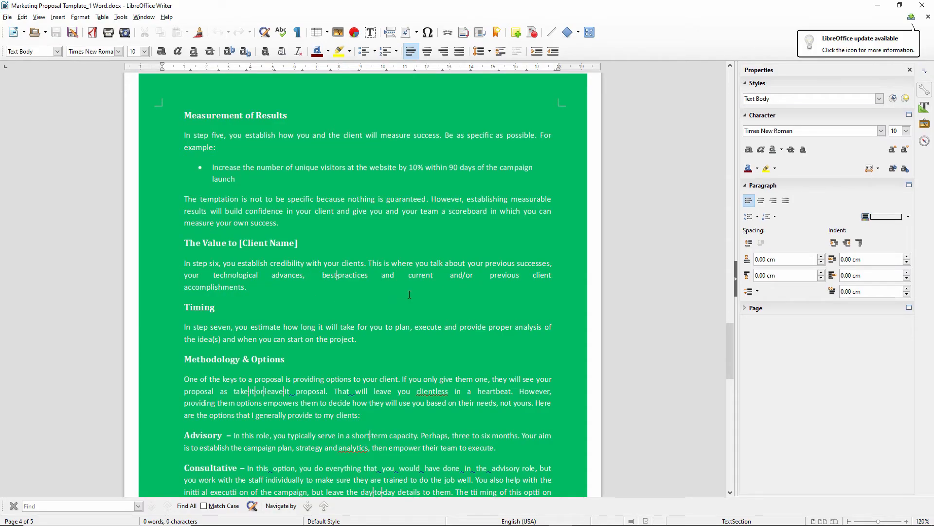
{"action": "left_click_drag", "start_coordinate": [329, 276], "coordinate": [368, 276]}
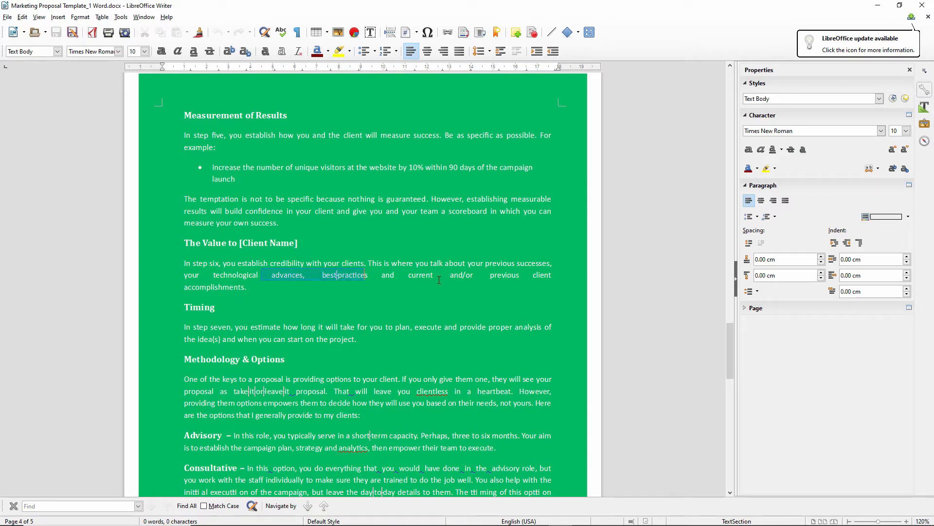
{"action": "key", "text": "alt+Tab"}
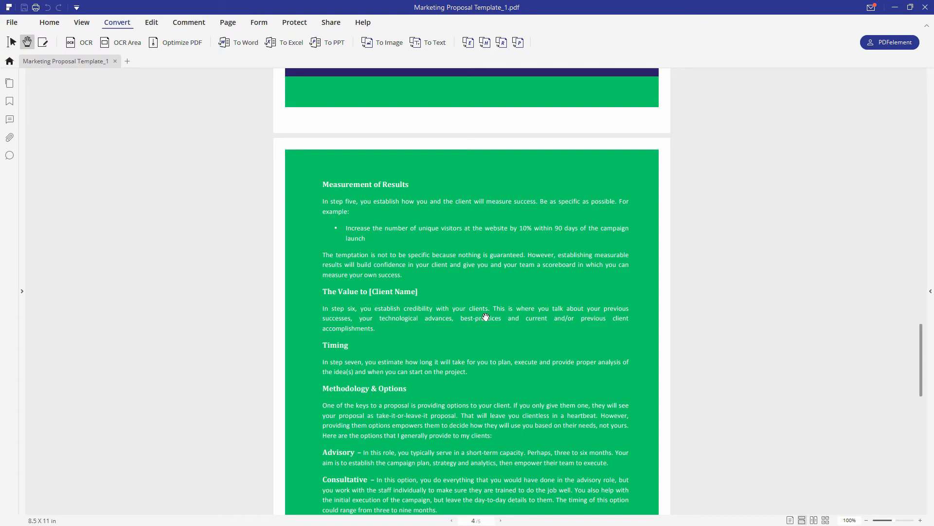
{"action": "scroll", "coordinate": [485, 319], "scroll_direction": "down", "scroll_amount": 5}
{"action": "scroll", "coordinate": [487, 321], "scroll_direction": "down", "scroll_amount": 9}
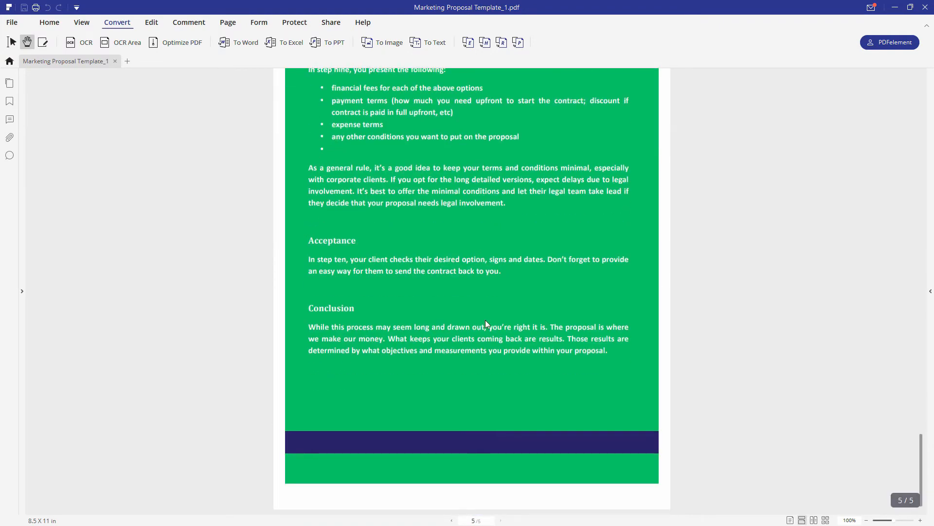
{"action": "scroll", "coordinate": [486, 324], "scroll_direction": "up", "scroll_amount": 15}
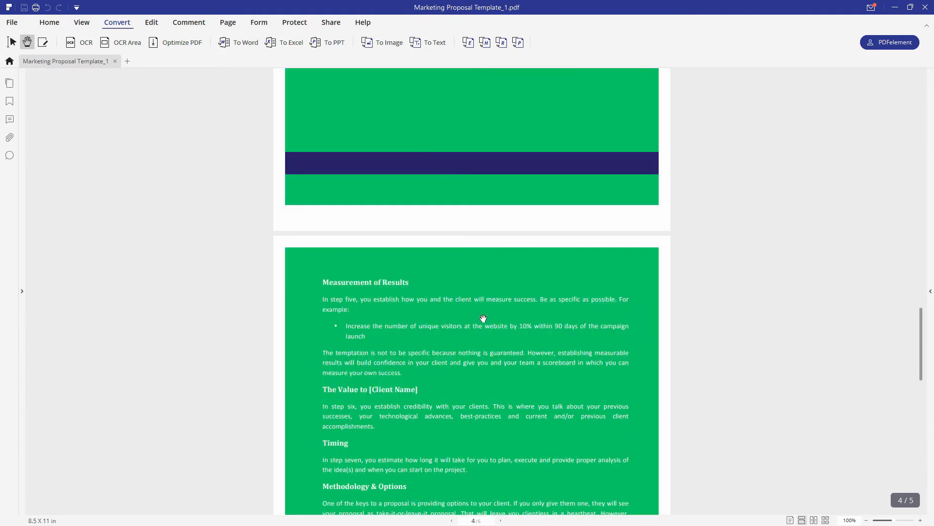
{"action": "key", "text": "alt+Tab"}
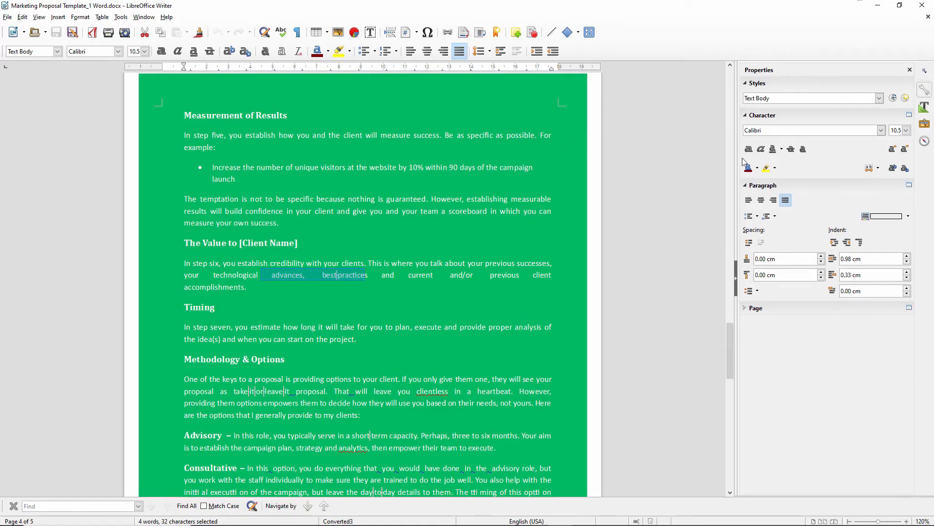
Step: Convert the marketing proposal PDF to a text file named Marketing Proposal Template_1 TXT in the TUTORIAL NUOVO PDF folder
{"action": "key", "text": "alt+Tab"}
{"action": "left_click", "coordinate": [429, 43]}
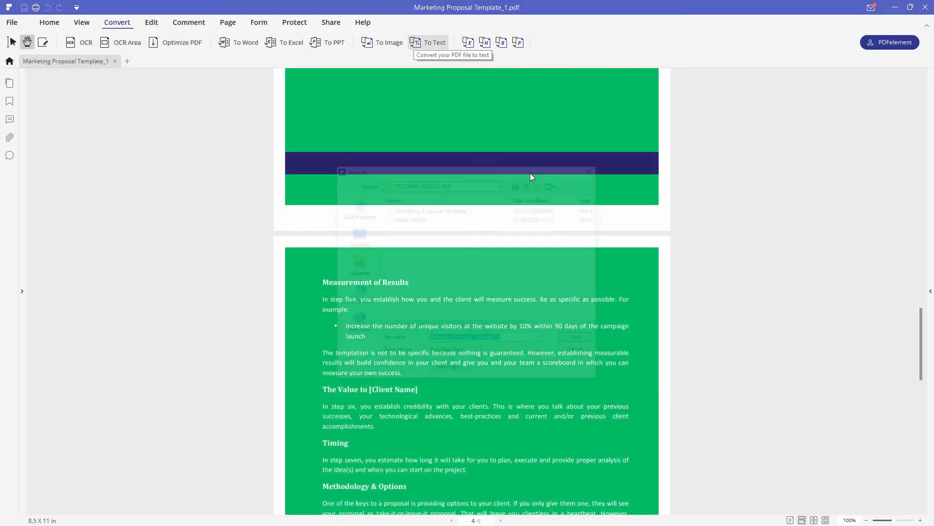
{"action": "left_click", "coordinate": [526, 338]}
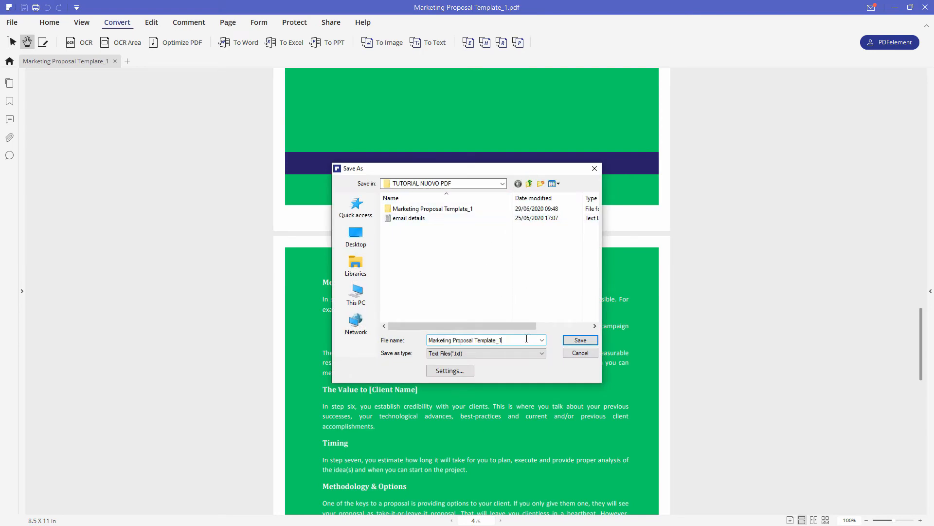
{"action": "type", "text": "TXT"}
{"action": "left_click", "coordinate": [589, 341]}
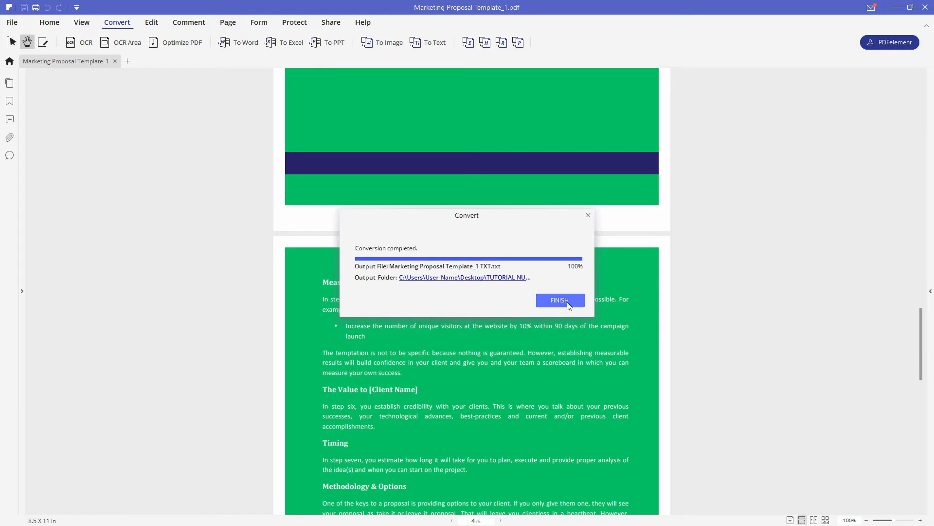
{"action": "left_click", "coordinate": [568, 302]}
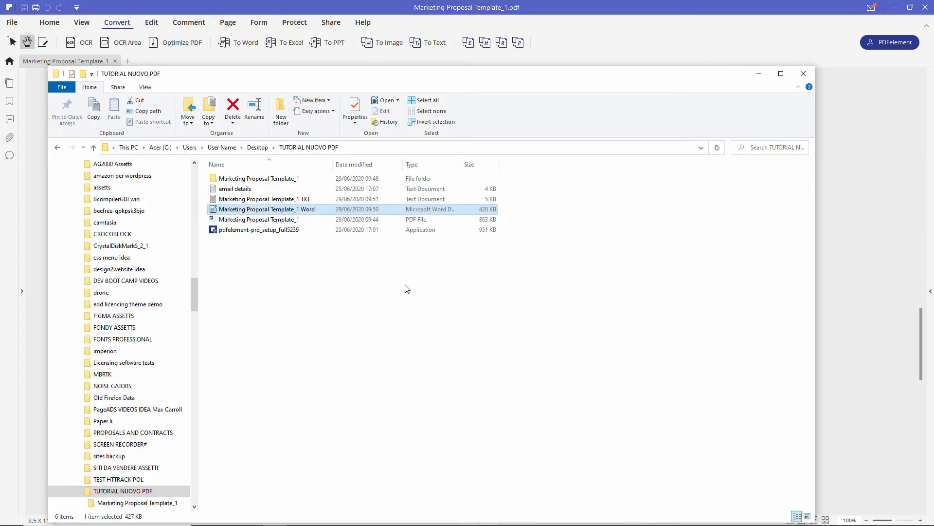
Step: Open the converted Marketing Proposal Template_1 TXT file from the TUTORIAL NUOVO PDF folder in Notepad
{"action": "left_click", "coordinate": [407, 289]}
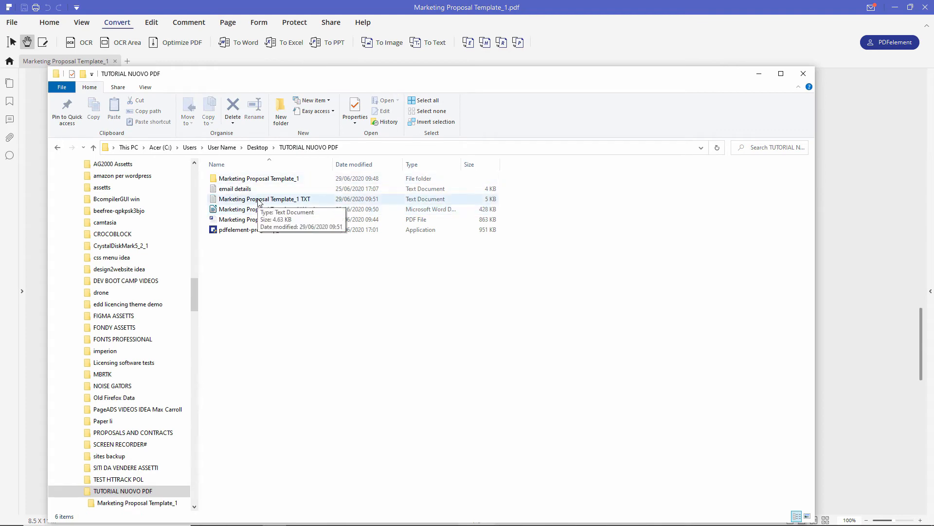
{"action": "double_click", "coordinate": [258, 203]}
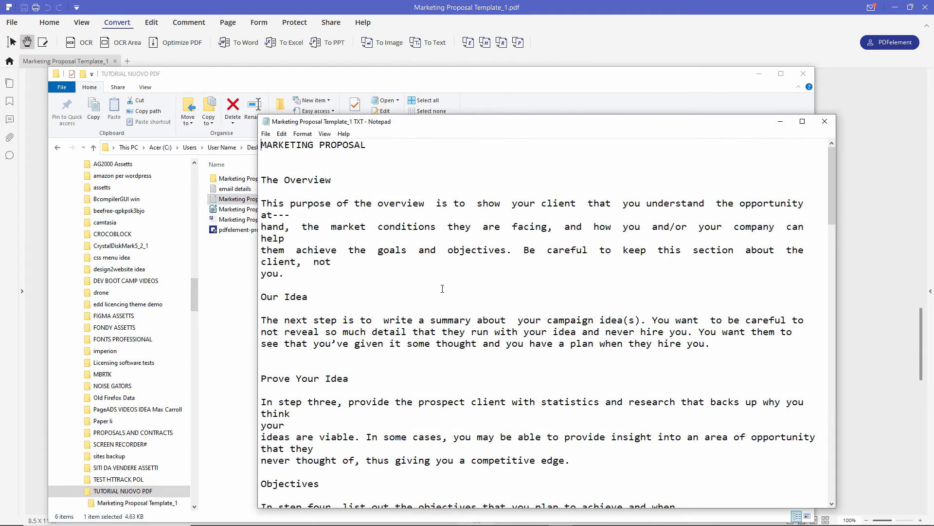
Step: Enlarge the Notepad window and read through the converted text of the marketing proposal
{"action": "left_click", "coordinate": [804, 122]}
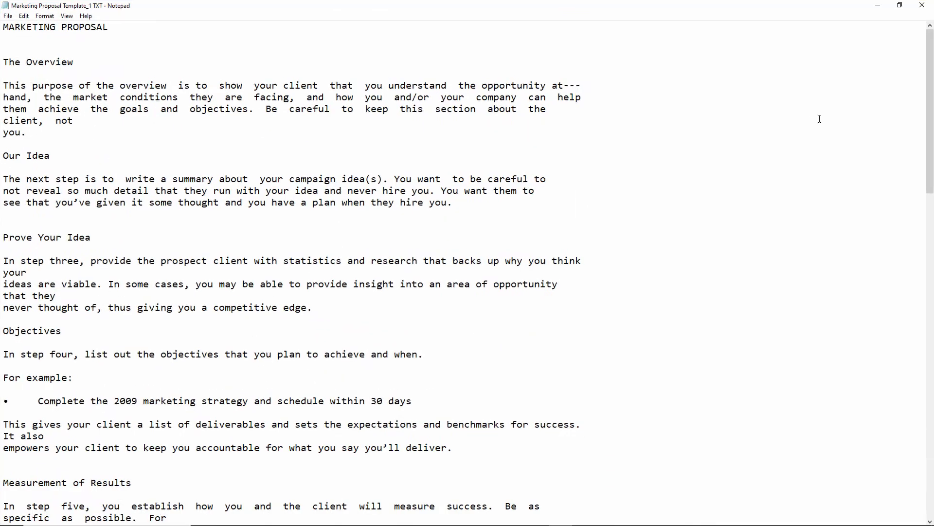
{"action": "left_click_drag", "start_coordinate": [926, 88], "coordinate": [932, 451]}
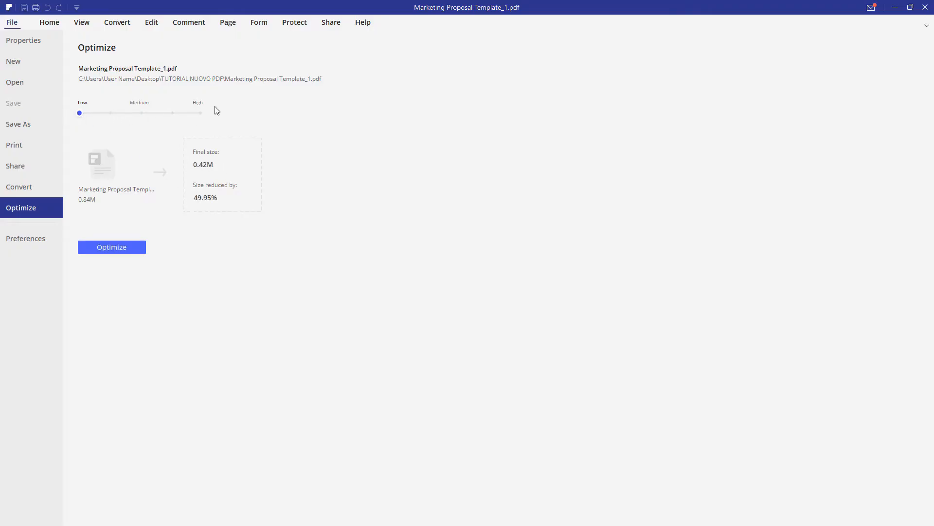
Step: Preview the PDF's optimized size at the High and Low levels, and return to the document's conversion tools without optimizing
{"action": "left_click", "coordinate": [202, 113]}
{"action": "left_click", "coordinate": [79, 114]}
{"action": "left_click", "coordinate": [50, 23]}
{"action": "left_click", "coordinate": [117, 22]}
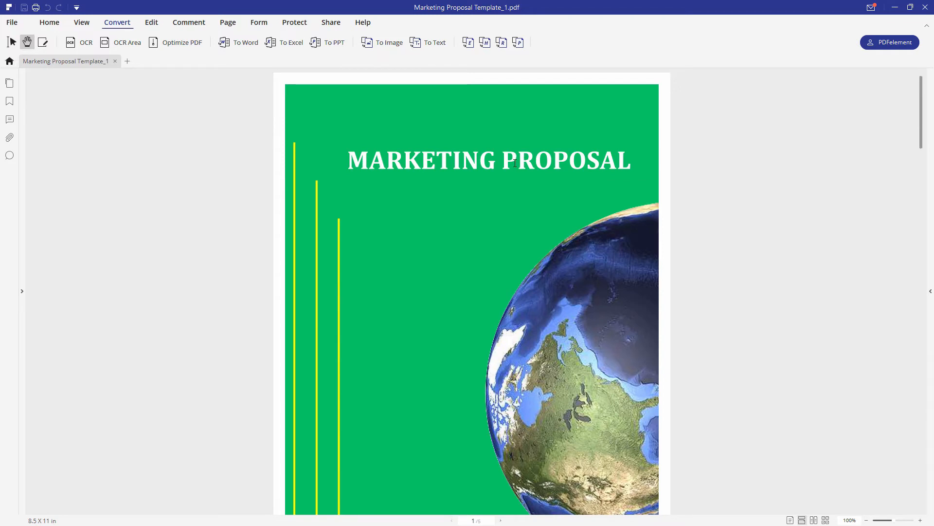
Step: Turn on editing for the PDF and browse the fonts available for the MARKETING PROPOSAL cover title
{"action": "triple_click", "coordinate": [486, 155]}
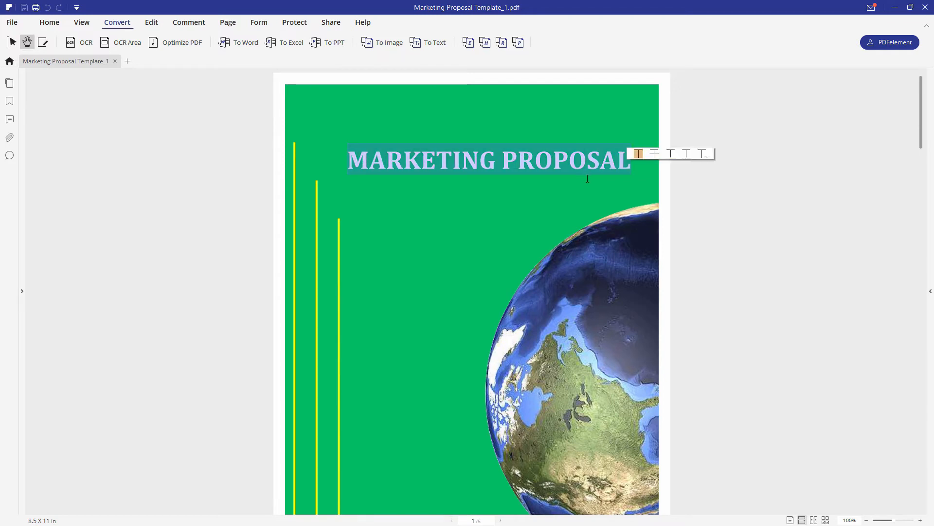
{"action": "left_click", "coordinate": [152, 23]}
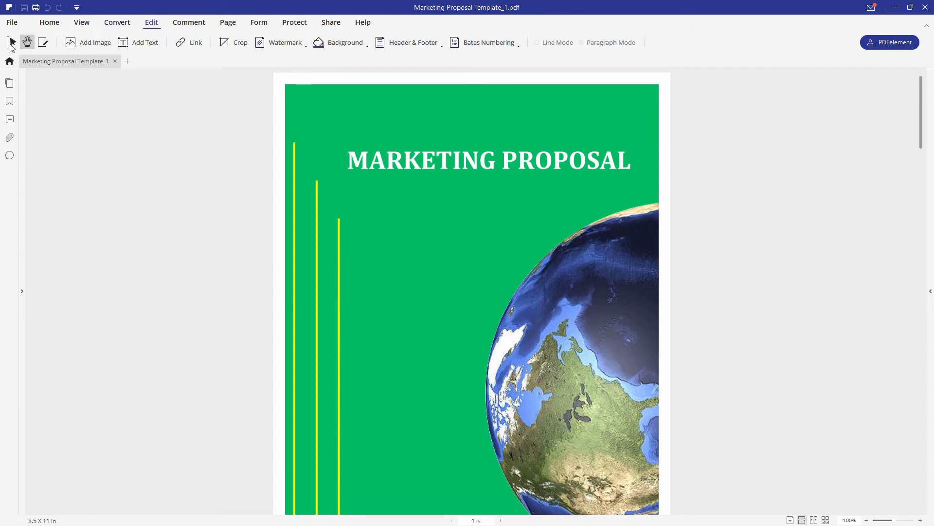
{"action": "left_click", "coordinate": [12, 43]}
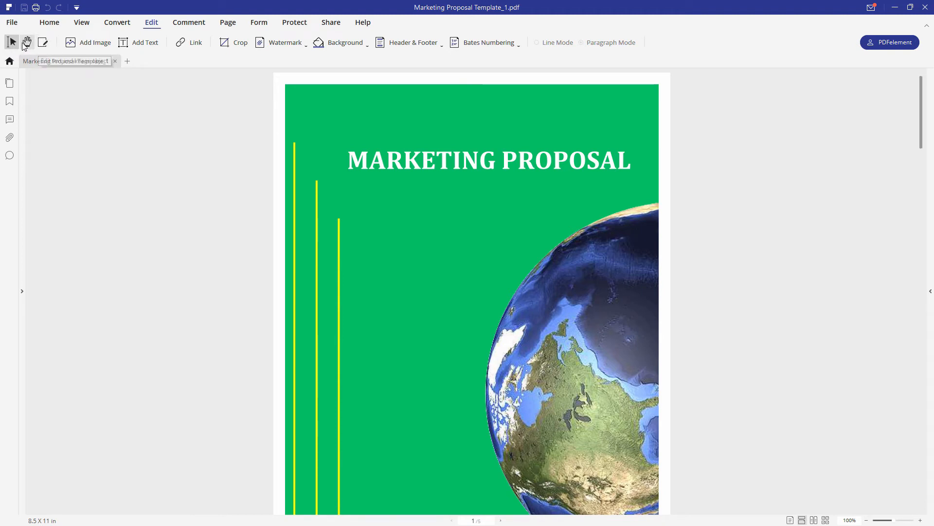
{"action": "left_click", "coordinate": [43, 43]}
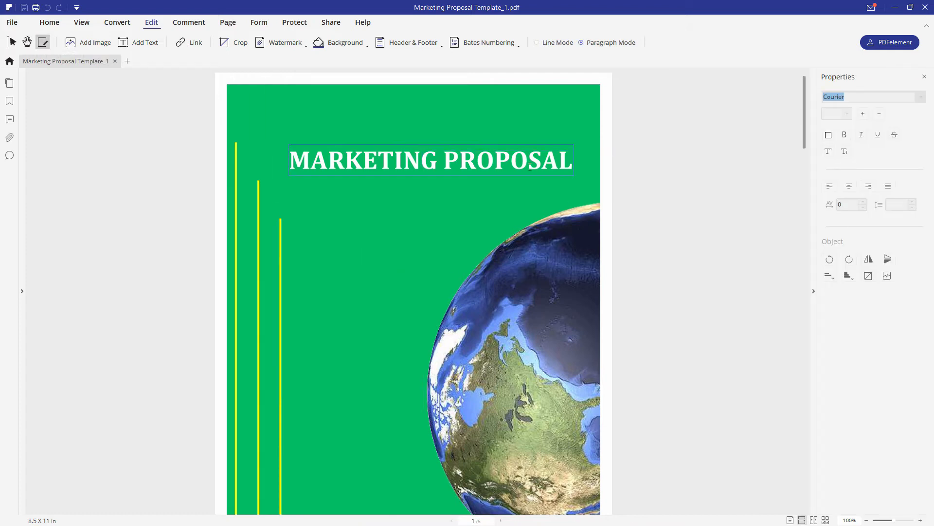
{"action": "left_click", "coordinate": [530, 167]}
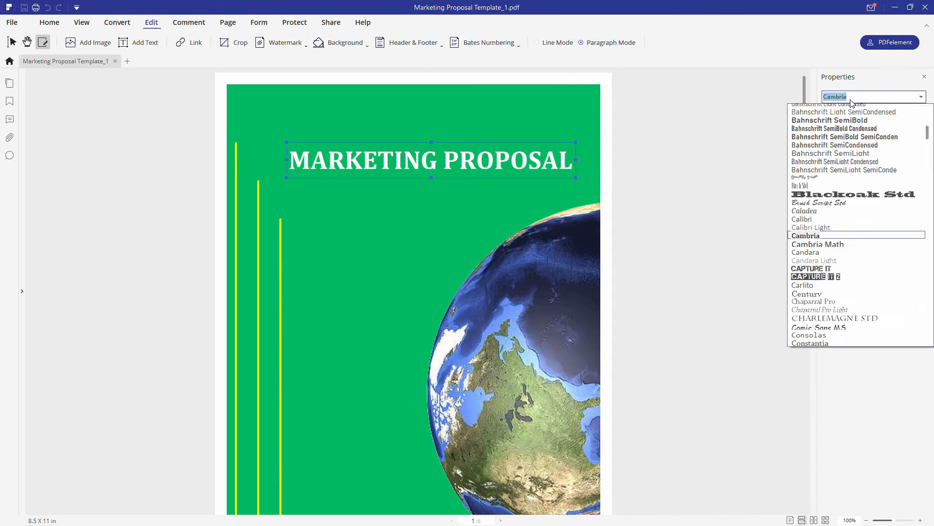
{"action": "left_click", "coordinate": [923, 97]}
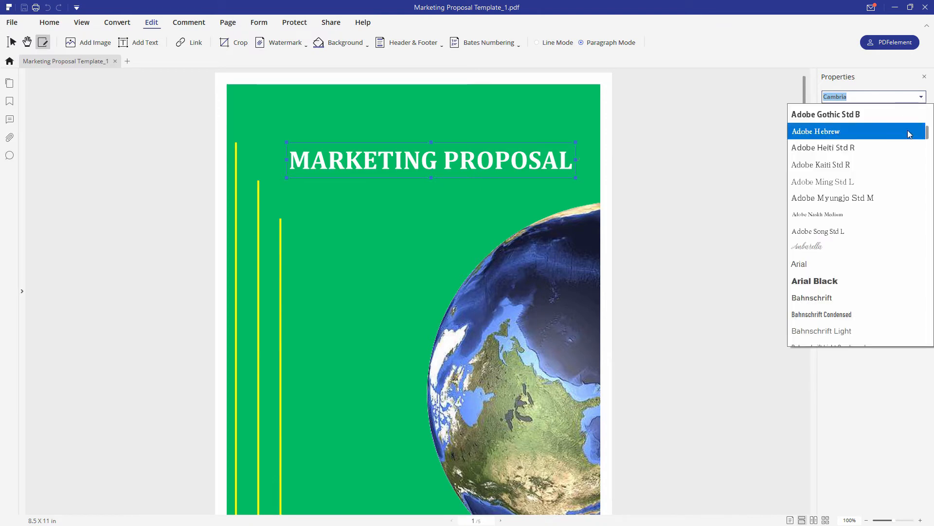
{"action": "scroll", "coordinate": [929, 137], "scroll_direction": "up", "scroll_amount": 5}
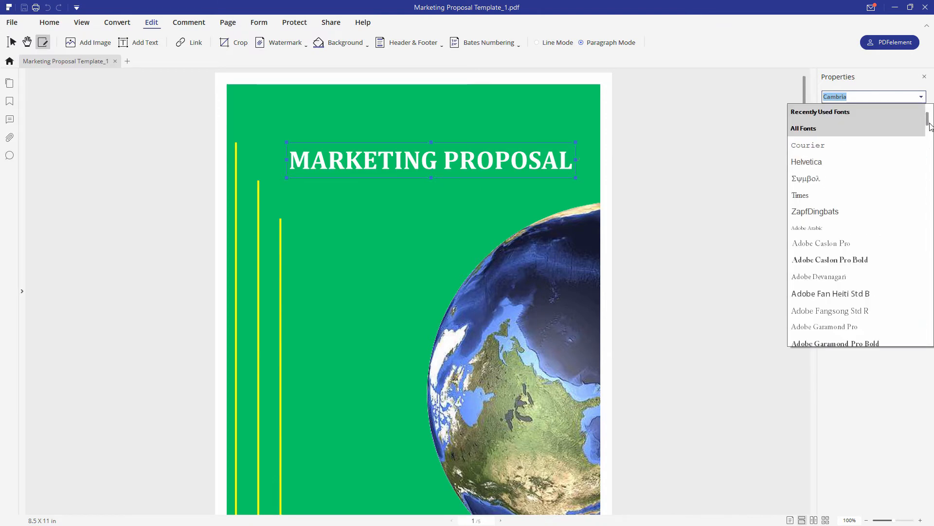
{"action": "scroll", "coordinate": [930, 219], "scroll_direction": "down", "scroll_amount": 12}
{"action": "scroll", "coordinate": [930, 227], "scroll_direction": "down", "scroll_amount": 15}
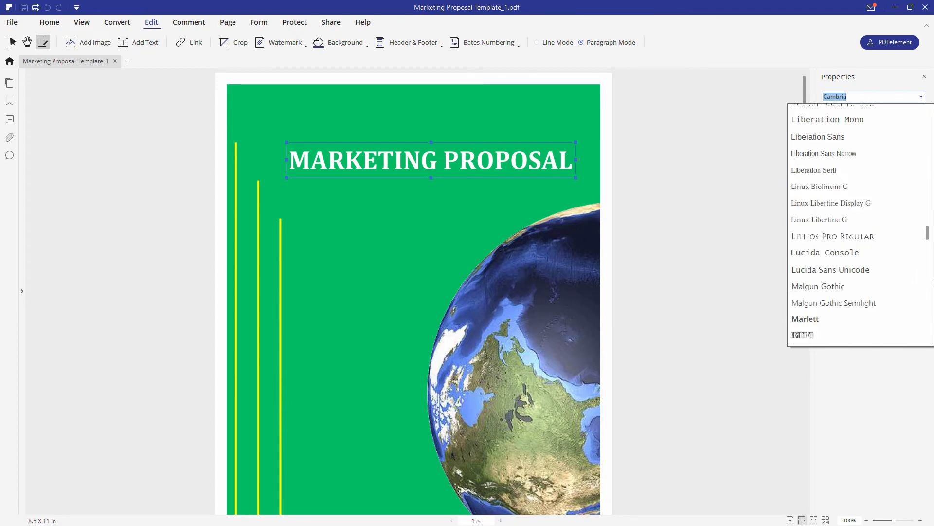
{"action": "left_click", "coordinate": [673, 164]}
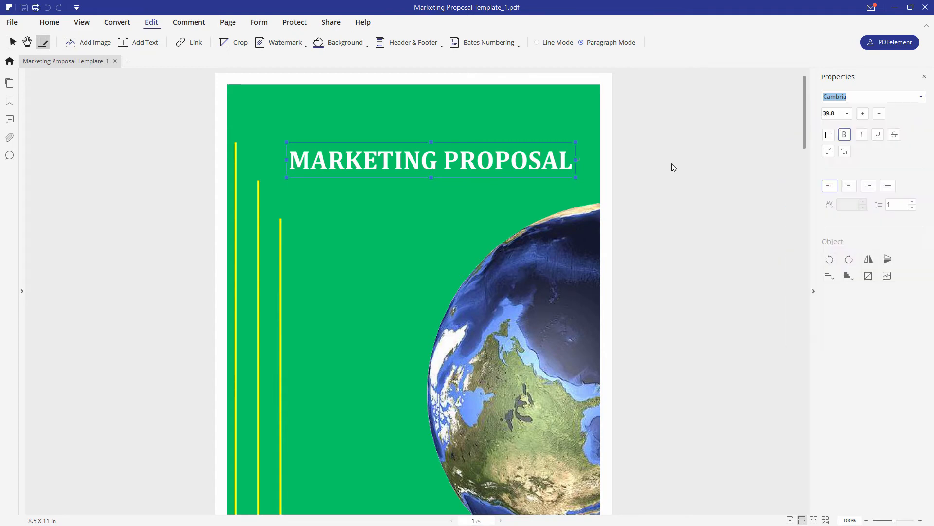
Step: Change the cover title to MARKETING PROPOSALS and move its text box slightly to the left on the page
{"action": "left_click", "coordinate": [568, 163]}
{"action": "type", "text": "S"}
{"action": "left_click", "coordinate": [13, 42]}
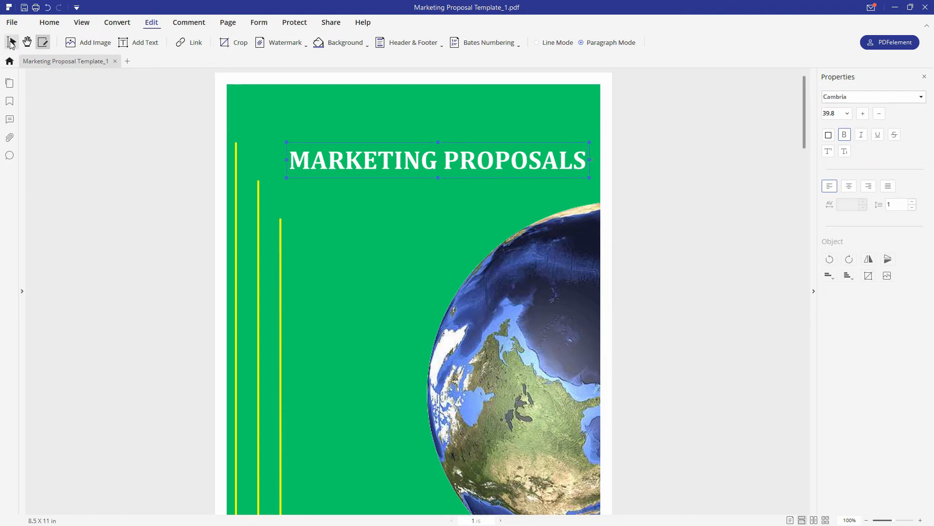
{"action": "left_click", "coordinate": [43, 43]}
{"action": "left_click", "coordinate": [412, 157]}
{"action": "left_click_drag", "start_coordinate": [354, 142], "coordinate": [346, 142]}
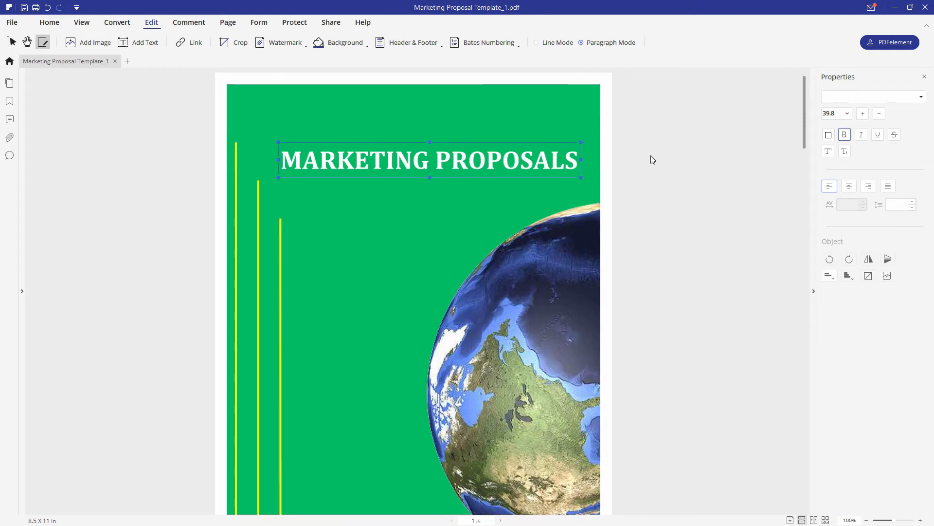
Step: Save the edited proposal as Marketing Proposal Template_1-Copy EDITED in the TUTORIAL NUOVO PDF folder
{"action": "left_click", "coordinate": [11, 23]}
{"action": "left_click", "coordinate": [29, 125]}
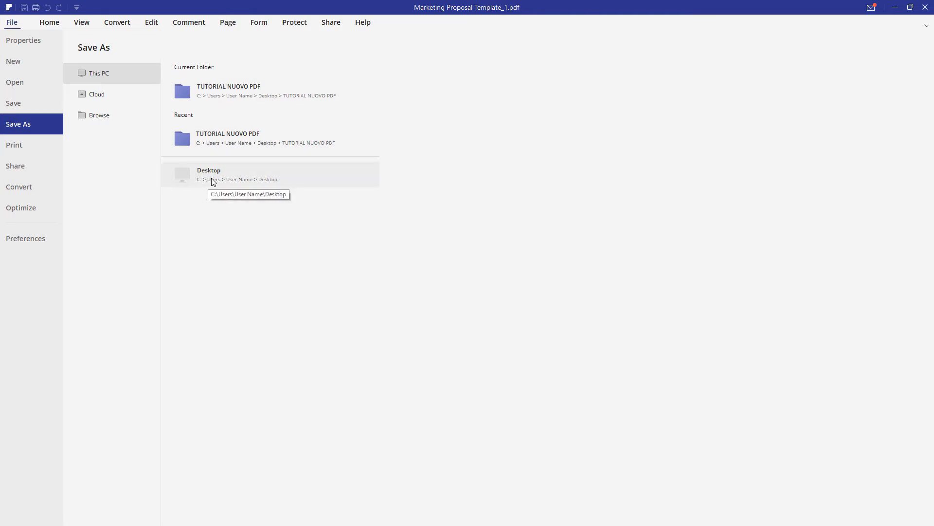
{"action": "left_click", "coordinate": [262, 93]}
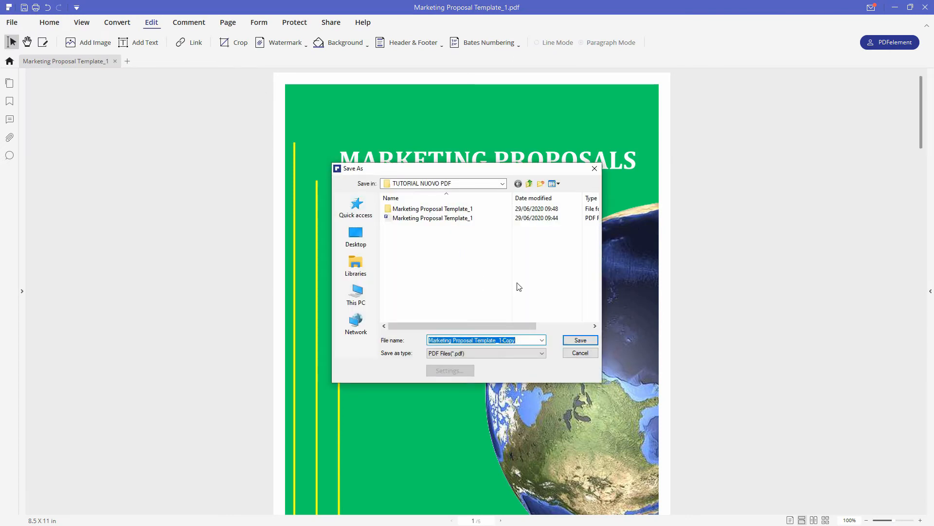
{"action": "key", "text": "Right"}
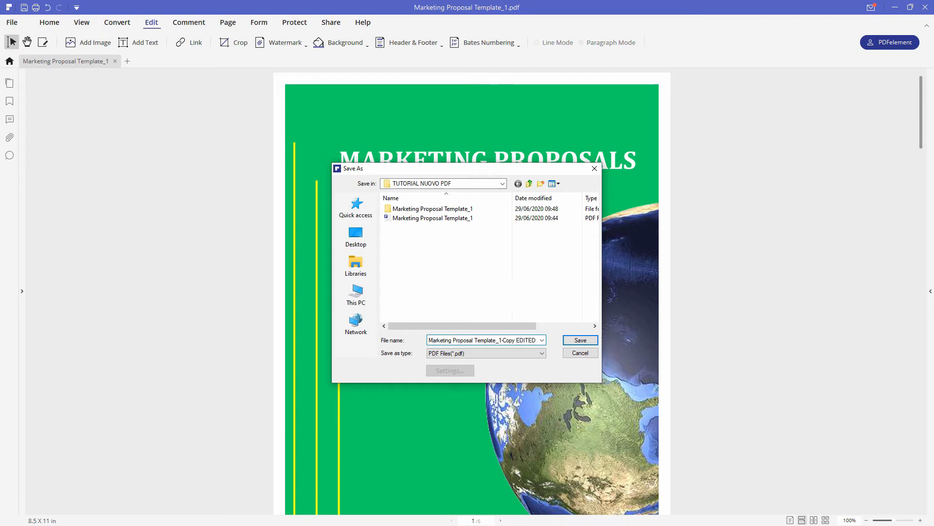
{"action": "left_click", "coordinate": [570, 340]}
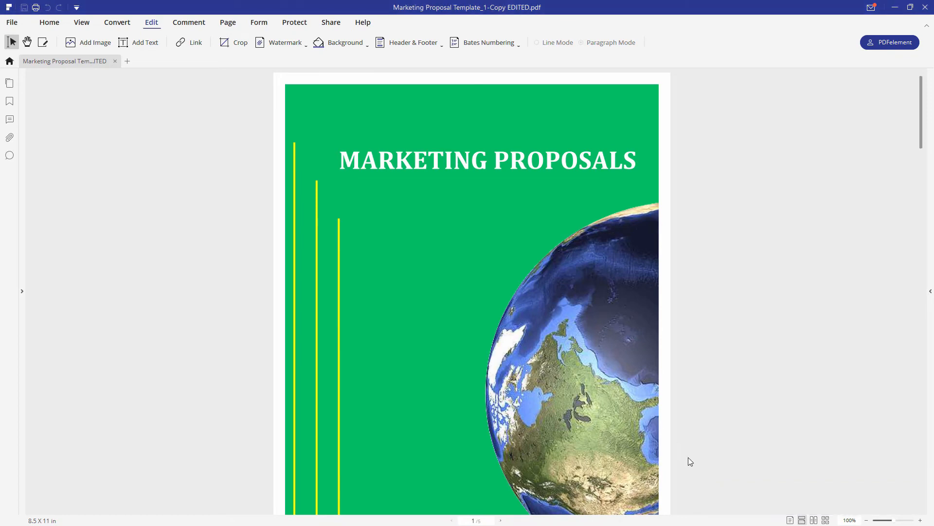
Step: Check the saved Marketing Proposal Template_1-Copy EDITED file in File Explorer, widening the Name column, and return to PDFelement
{"action": "key", "text": "alt+Tab"}
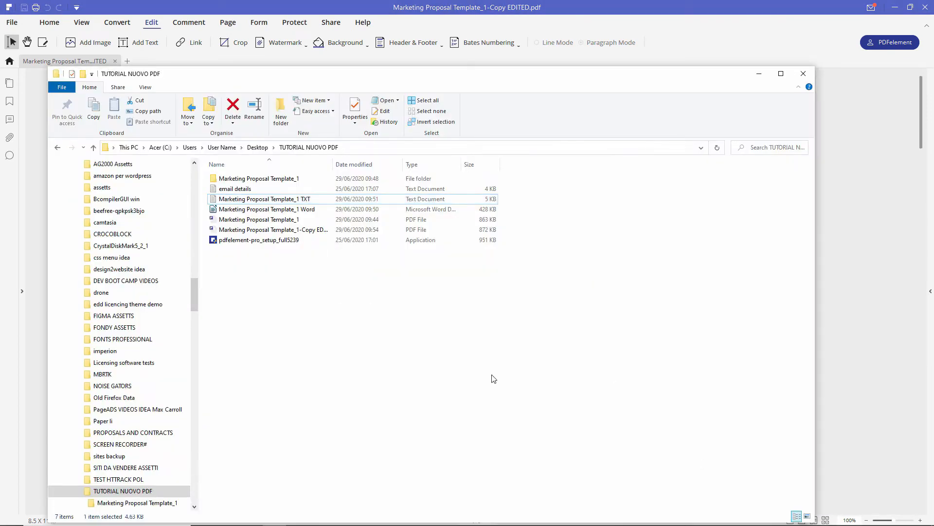
{"action": "left_click", "coordinate": [494, 378]}
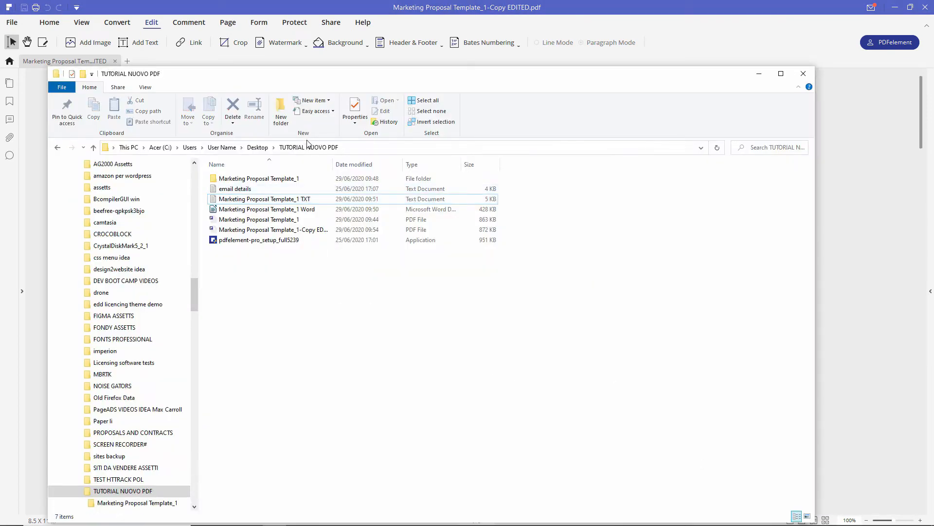
{"action": "left_click_drag", "start_coordinate": [333, 165], "coordinate": [398, 166]}
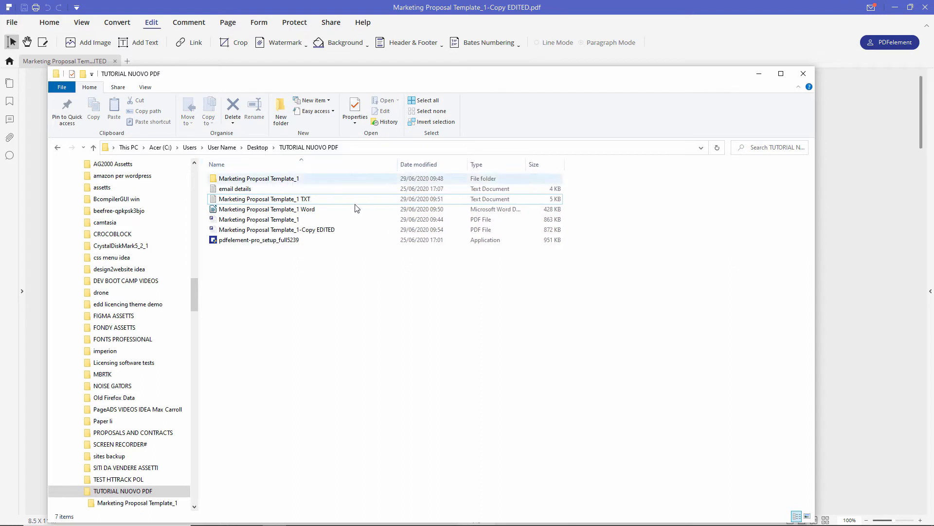
{"action": "left_click", "coordinate": [339, 231]}
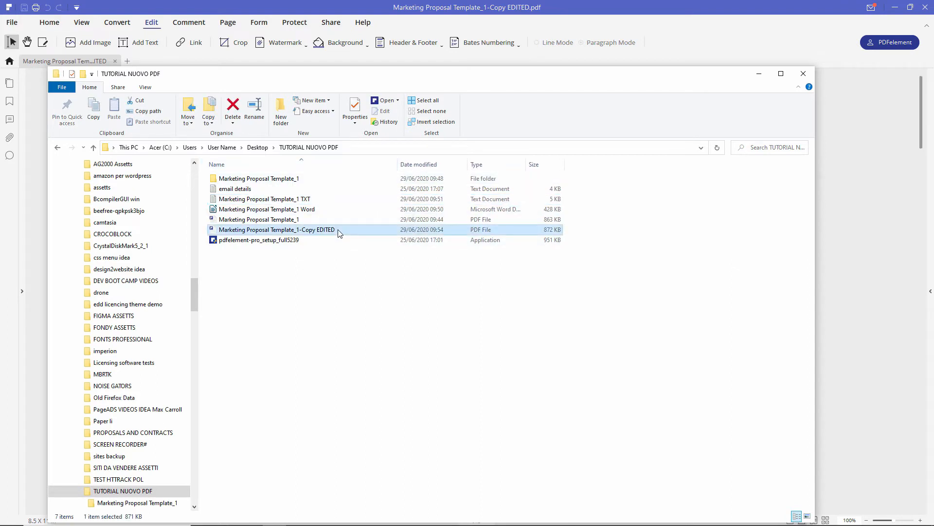
{"action": "left_click", "coordinate": [540, 218]}
{"action": "left_click", "coordinate": [509, 229]}
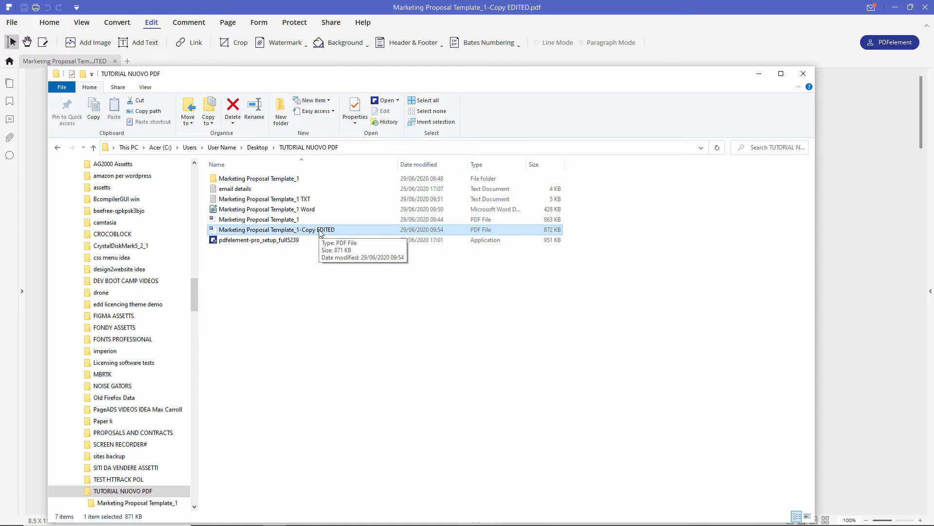
{"action": "left_click_drag", "start_coordinate": [321, 232], "coordinate": [142, 65]}
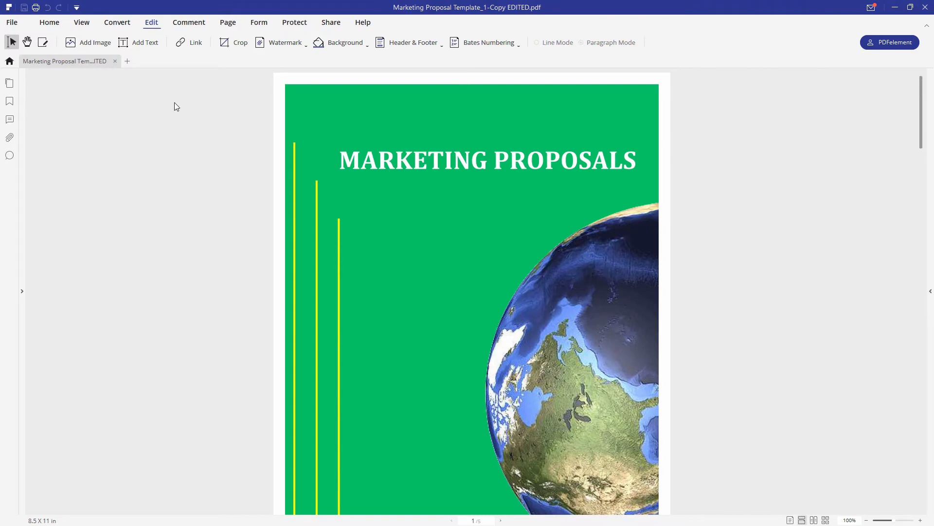
Step: Open the original Marketing Proposal Template_1 PDF in a second tab, using the TUTORIAL NUOVO PDF folder path copied from File Explorer
{"action": "left_click", "coordinate": [127, 61]}
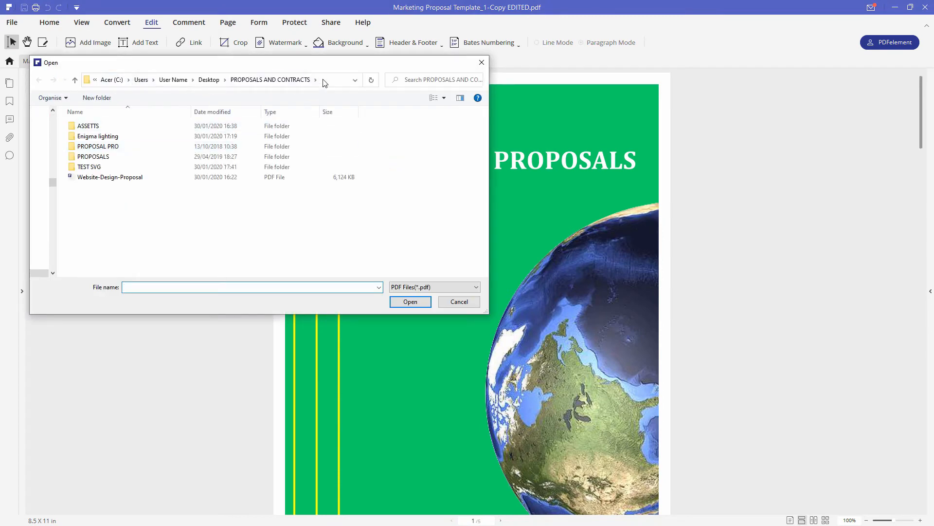
{"action": "key", "text": "alt+Tab"}
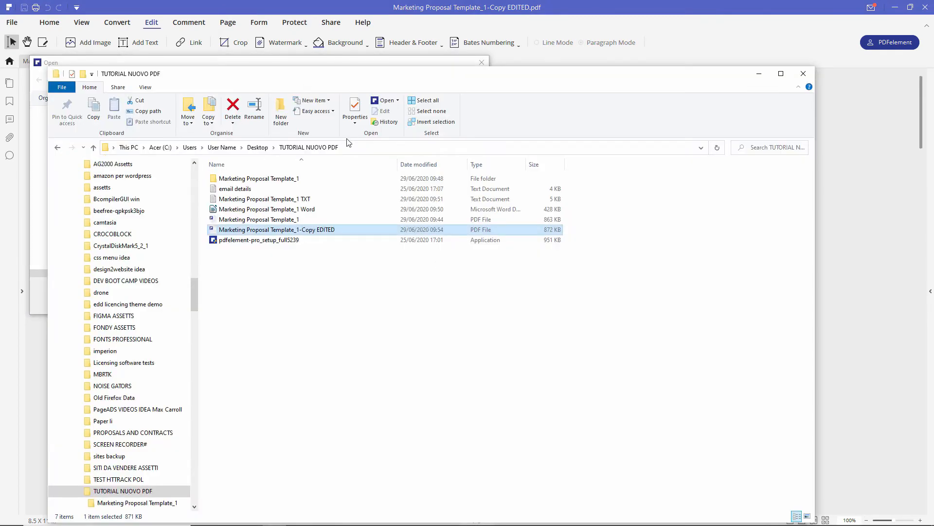
{"action": "left_click", "coordinate": [368, 151]}
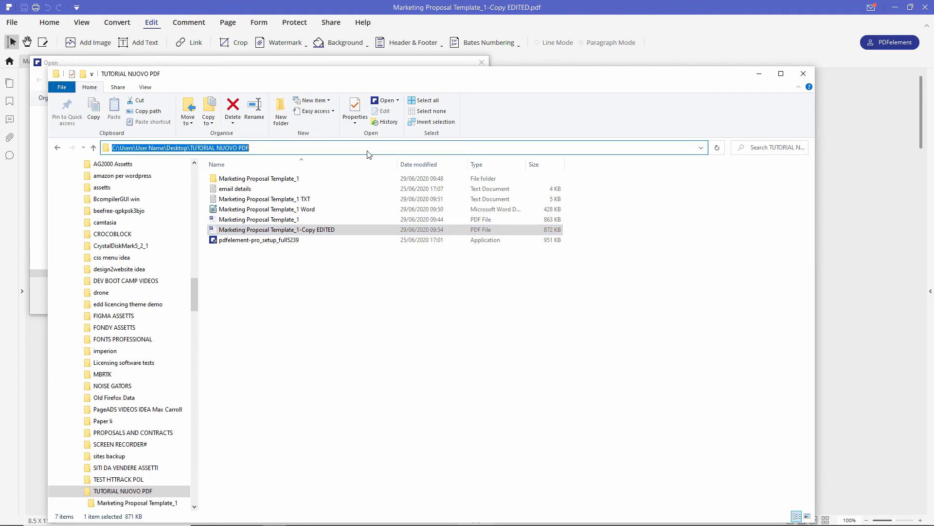
{"action": "left_click", "coordinate": [207, 10]}
{"action": "left_click", "coordinate": [330, 84]}
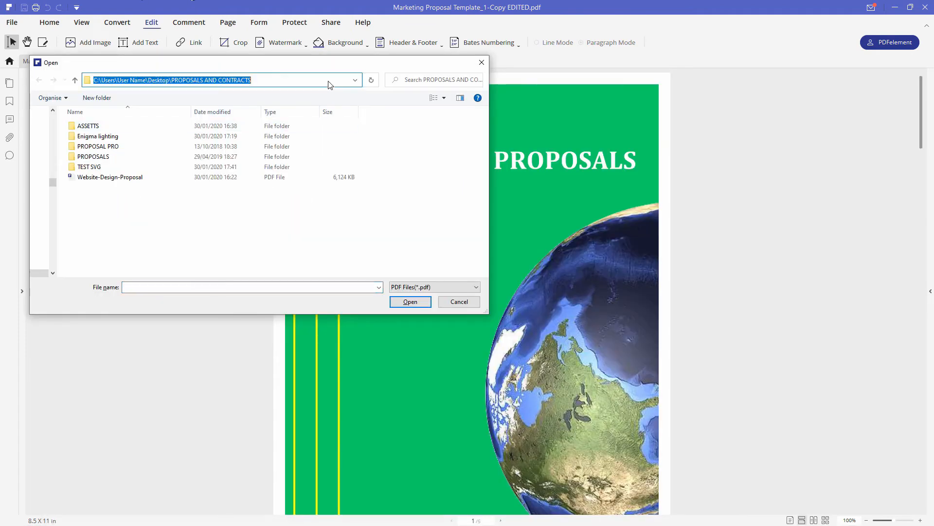
{"action": "key", "text": "ctrl+v"}
{"action": "key", "text": "ctrl+a"}
{"action": "key", "text": "Return"}
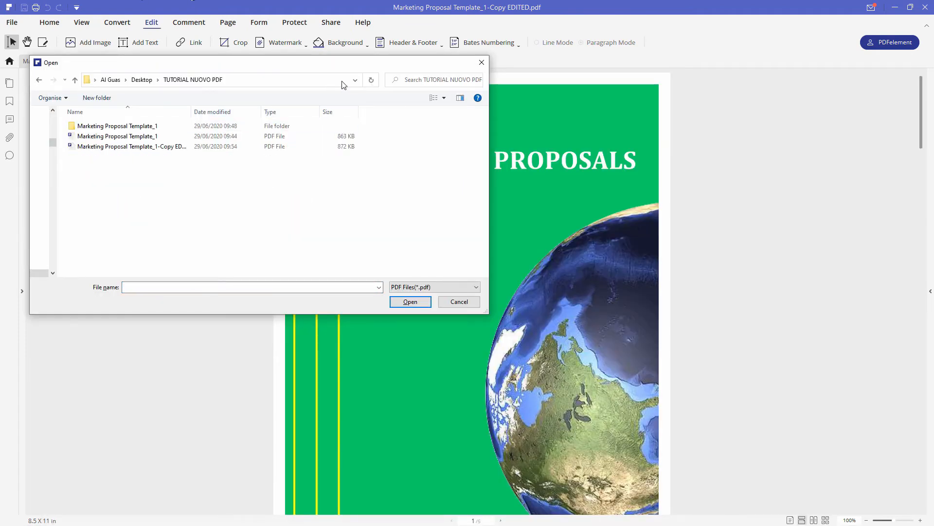
{"action": "double_click", "coordinate": [179, 148]}
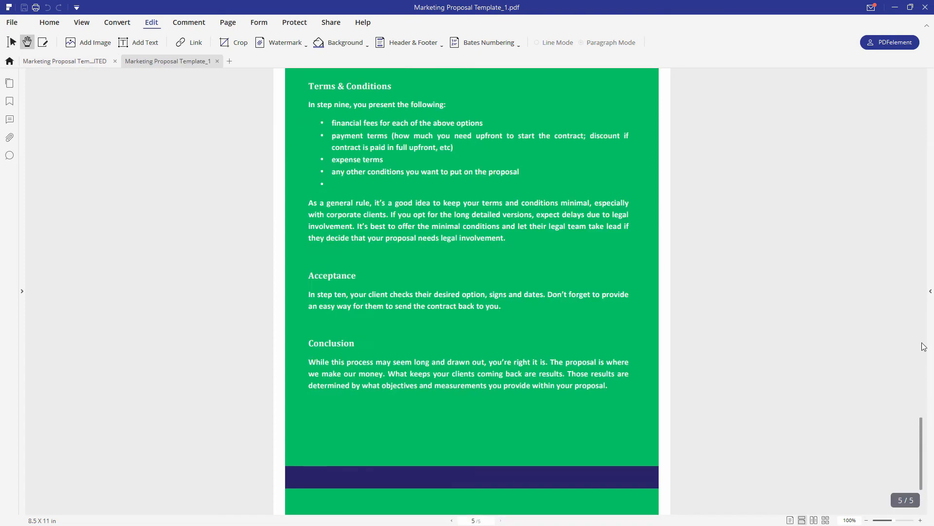
Step: Compare the cover titles of the original and edited proposals, and close the edited copy
{"action": "scroll", "coordinate": [539, 171], "scroll_direction": "up", "scroll_amount": 20}
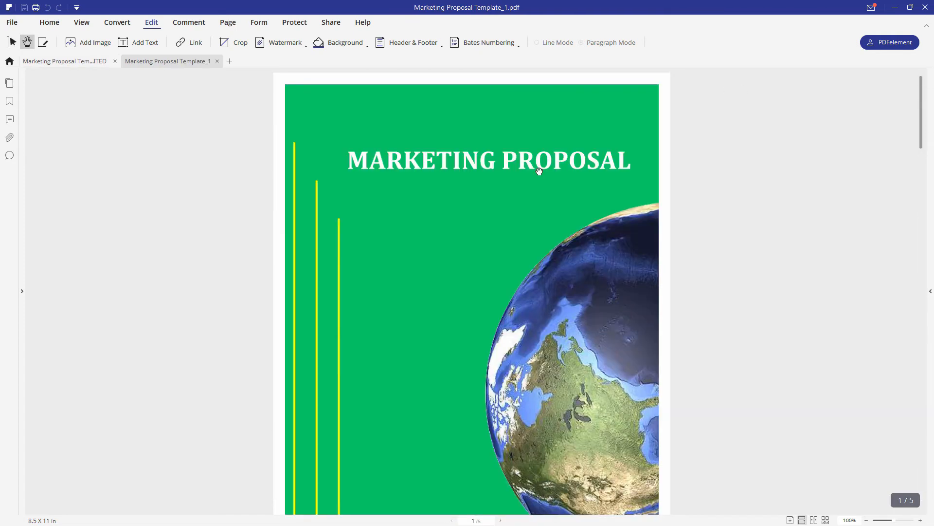
{"action": "left_click", "coordinate": [80, 62]}
{"action": "left_click", "coordinate": [152, 60]}
{"action": "left_click", "coordinate": [77, 65]}
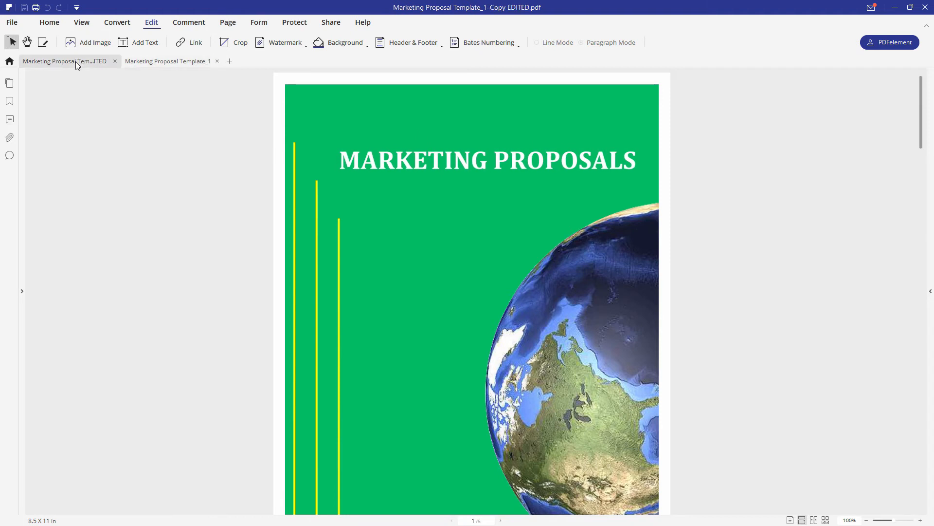
{"action": "left_click", "coordinate": [152, 62]}
{"action": "left_click", "coordinate": [115, 61]}
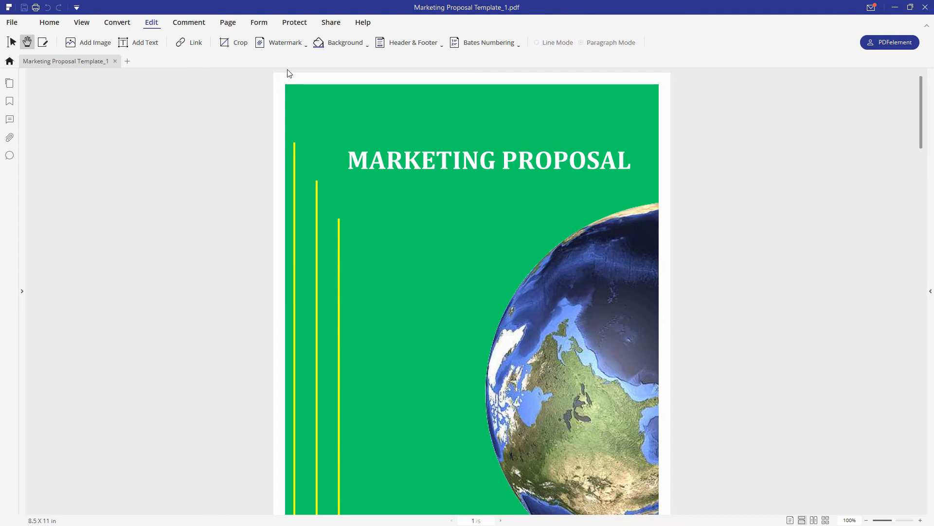
{"action": "left_click", "coordinate": [292, 43]}
{"action": "left_click", "coordinate": [390, 57]}
{"action": "left_click", "coordinate": [434, 47]}
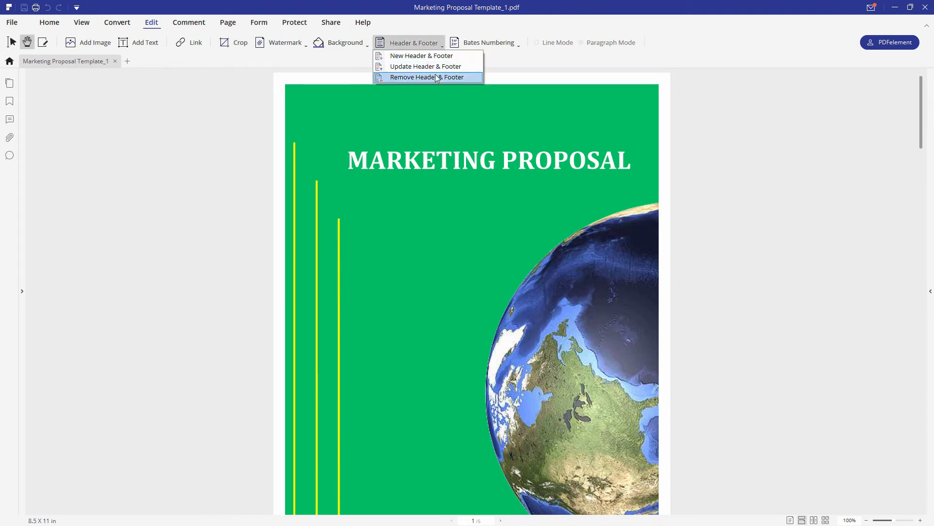
{"action": "left_click", "coordinate": [519, 46]}
{"action": "left_click", "coordinate": [517, 46]}
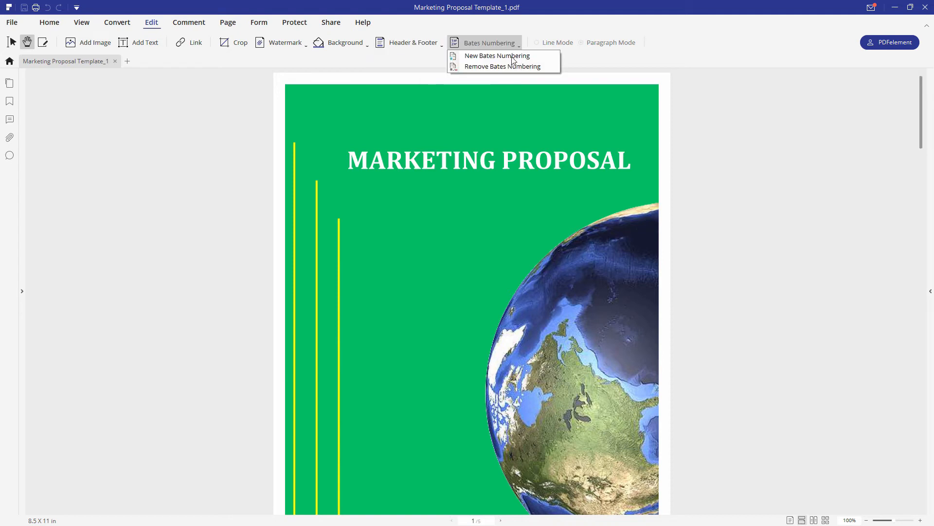
Step: Add a visible rectangle link over the MARKETING PROPOSAL cover title that goes to the view of page 3
{"action": "left_click", "coordinate": [284, 60]}
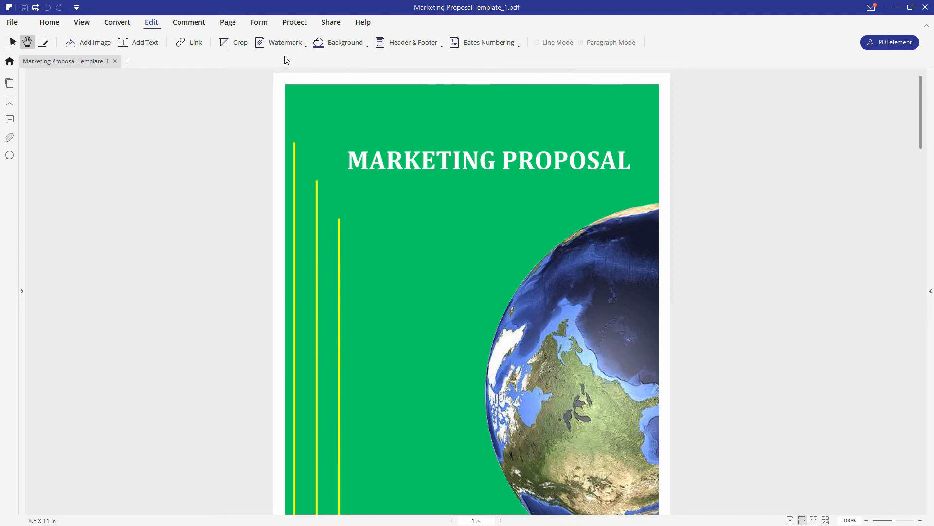
{"action": "left_click", "coordinate": [183, 43]}
{"action": "left_click_drag", "start_coordinate": [346, 149], "coordinate": [634, 172]}
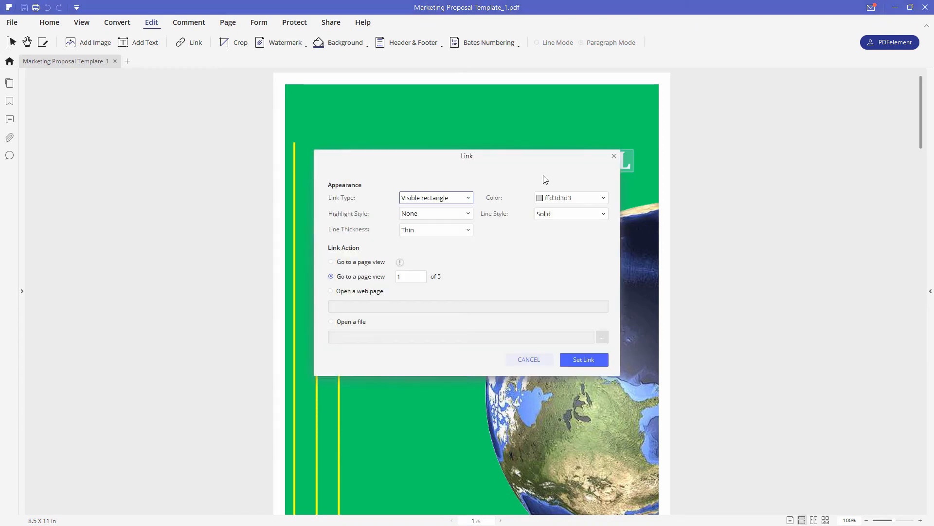
{"action": "left_click", "coordinate": [331, 292]}
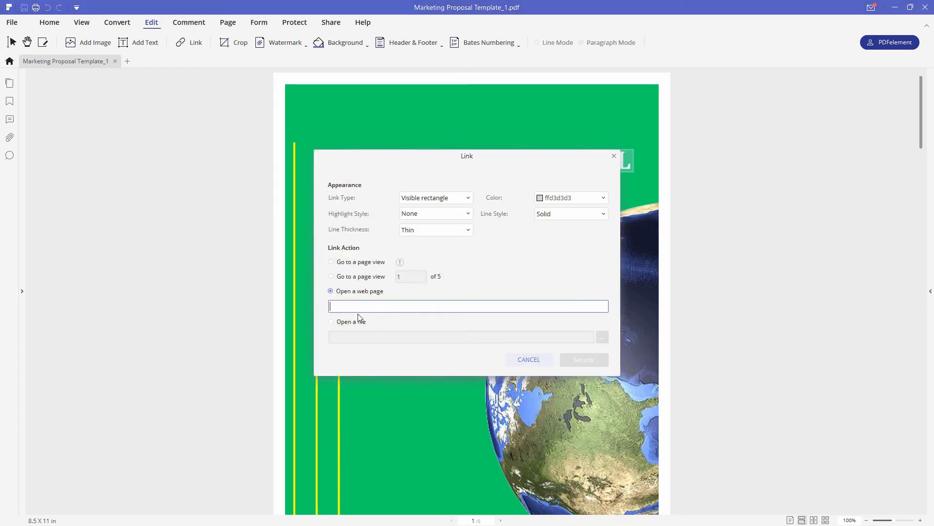
{"action": "left_click", "coordinate": [331, 276]}
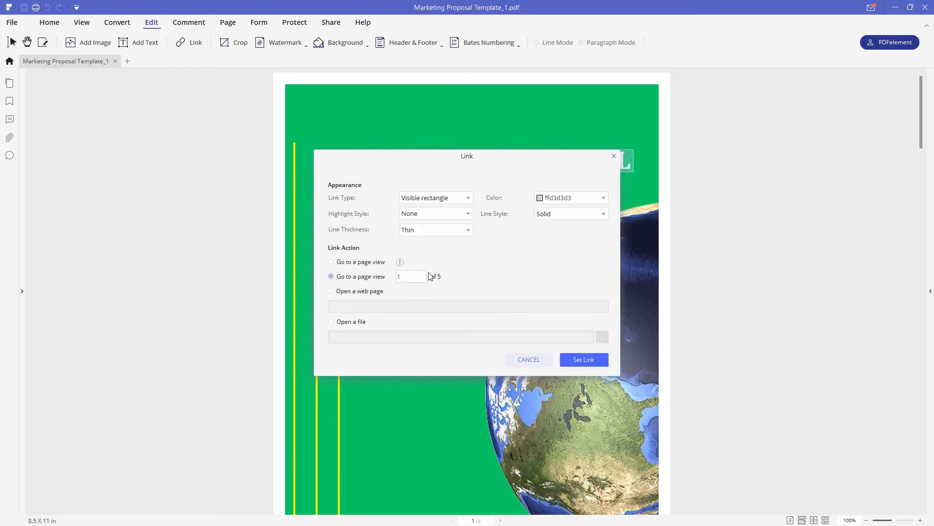
{"action": "left_click_drag", "start_coordinate": [420, 280], "coordinate": [387, 273]}
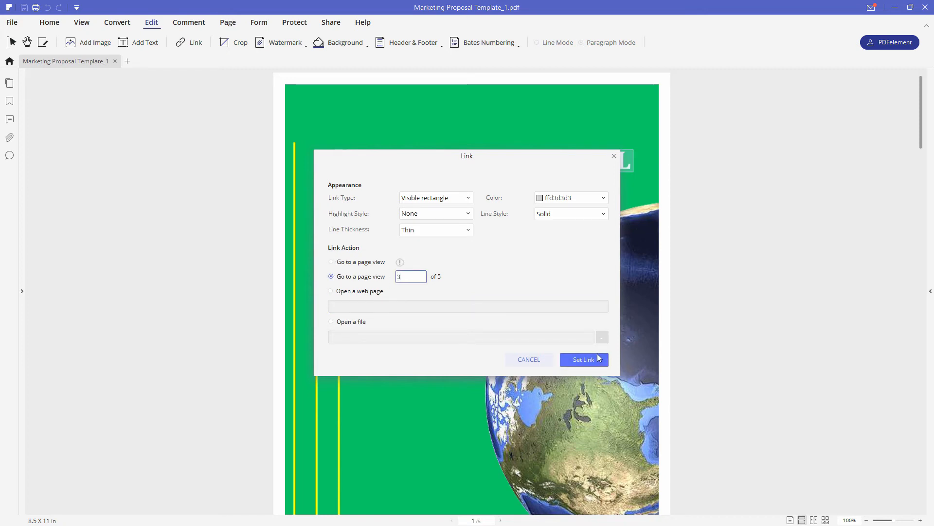
{"action": "left_click", "coordinate": [587, 361]}
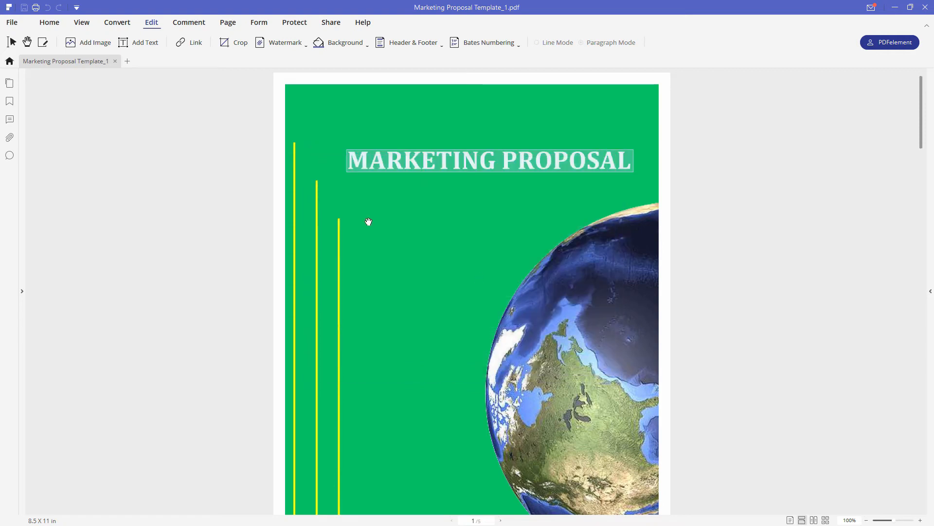
{"action": "left_click", "coordinate": [12, 42]}
{"action": "left_click", "coordinate": [472, 256]}
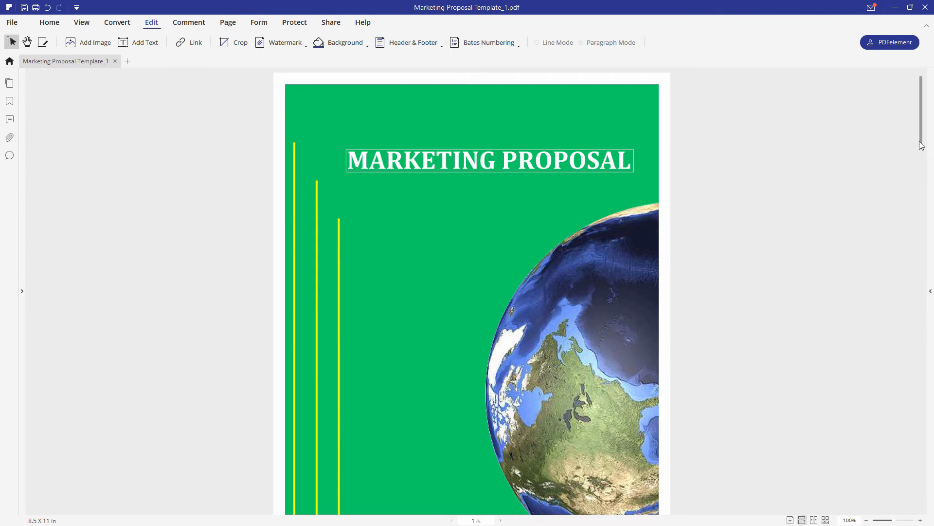
Step: Check the link's destination on page 3 and save the proposal
{"action": "scroll", "coordinate": [925, 146], "scroll_direction": "down", "scroll_amount": 1}
{"action": "scroll", "coordinate": [893, 142], "scroll_direction": "up", "scroll_amount": 1}
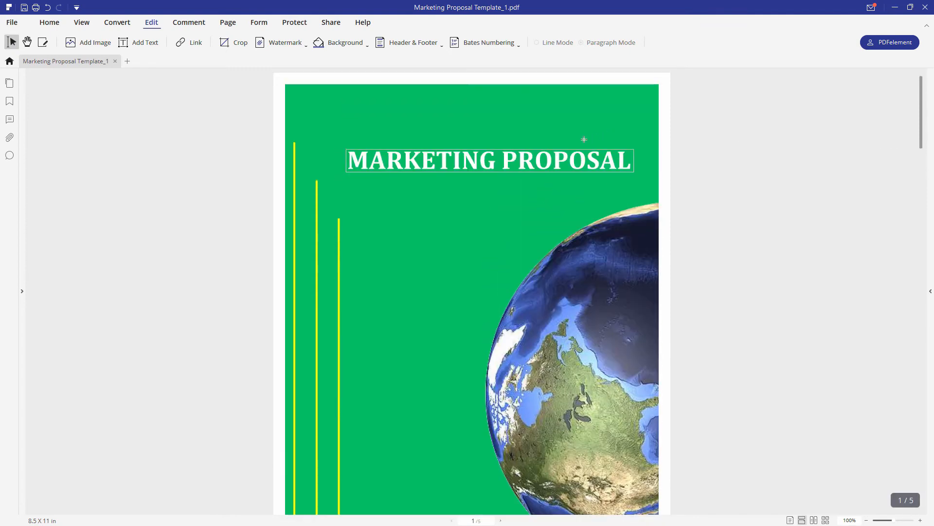
{"action": "scroll", "coordinate": [584, 142], "scroll_direction": "down", "scroll_amount": 1}
{"action": "scroll", "coordinate": [593, 118], "scroll_direction": "up", "scroll_amount": 1}
{"action": "scroll", "coordinate": [539, 162], "scroll_direction": "down", "scroll_amount": 5}
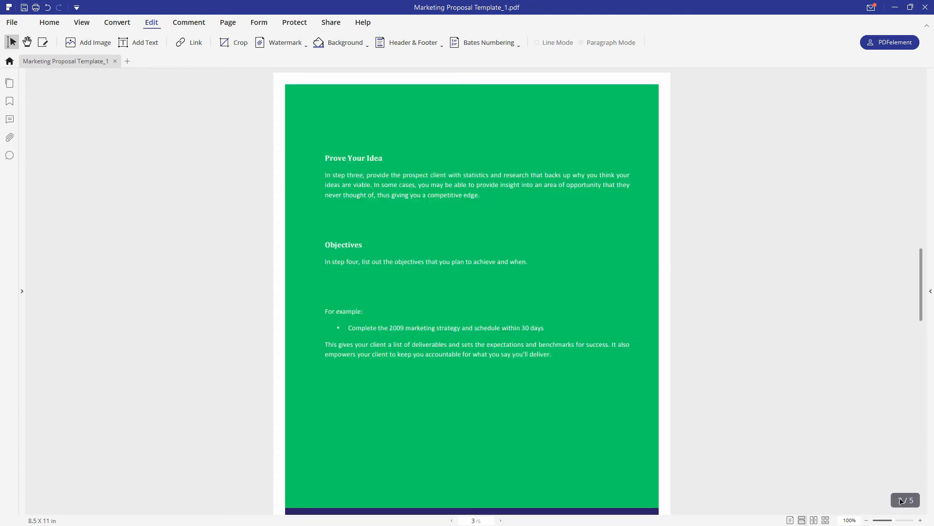
{"action": "scroll", "coordinate": [918, 213], "scroll_direction": "up", "scroll_amount": 4}
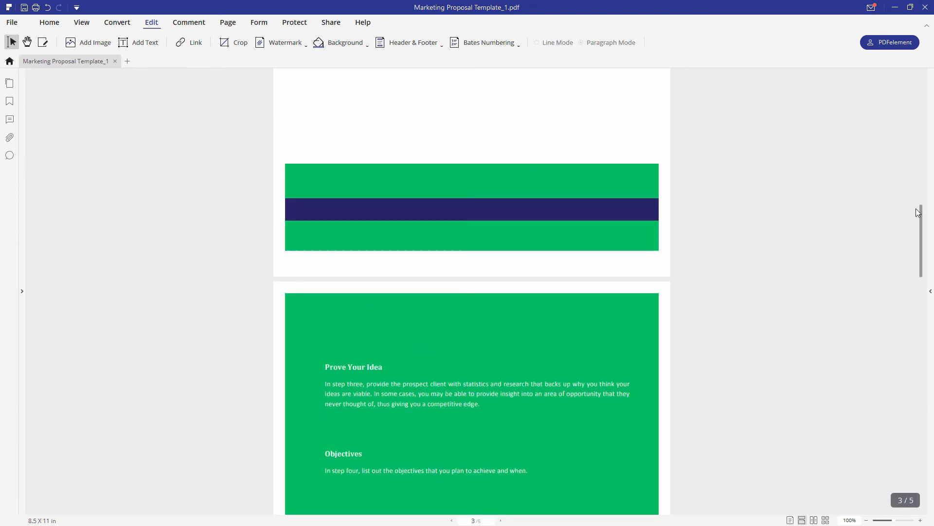
{"action": "left_click_drag", "start_coordinate": [918, 212], "coordinate": [920, 85]}
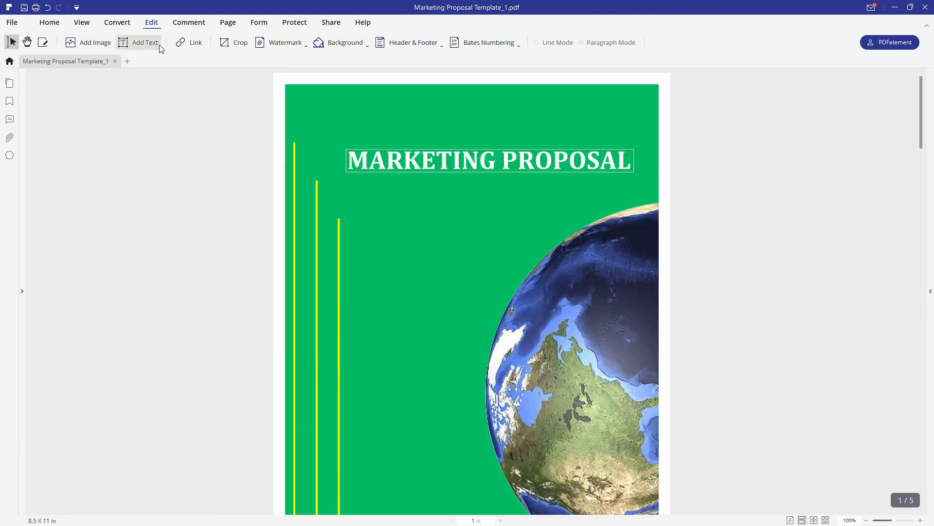
{"action": "left_click", "coordinate": [13, 23]}
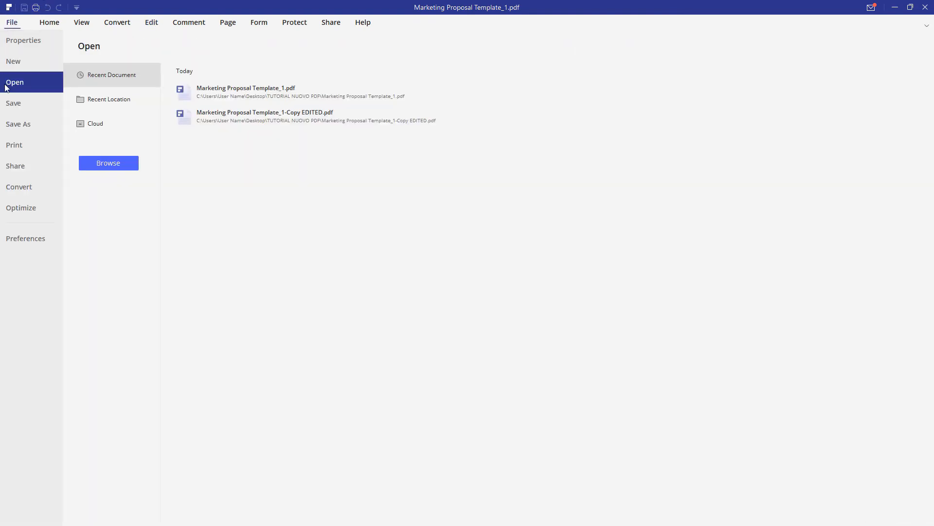
{"action": "left_click", "coordinate": [25, 104]}
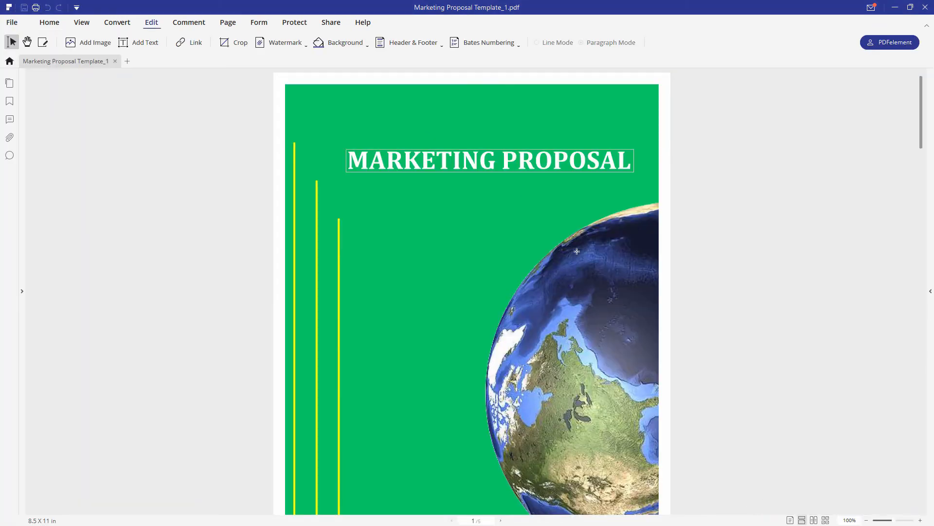
Step: Draw a red comment arrow pointing up at the start of the MARKETING PROPOSAL title
{"action": "left_click", "coordinate": [191, 27]}
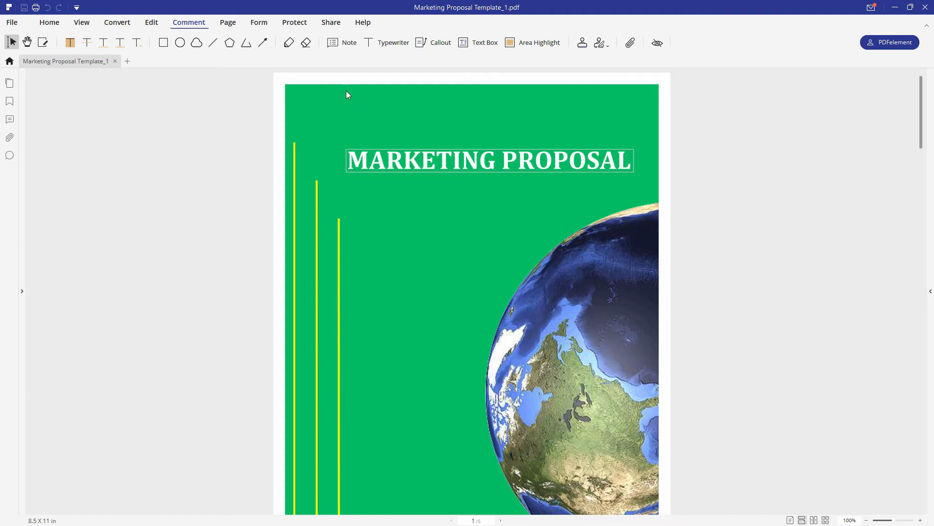
{"action": "left_click", "coordinate": [263, 43]}
{"action": "left_click_drag", "start_coordinate": [370, 191], "coordinate": [384, 178]}
Step: Place a sticky note above the cover title with the text "Note to be edited", then reopen and close its pop-up
{"action": "left_click", "coordinate": [342, 42]}
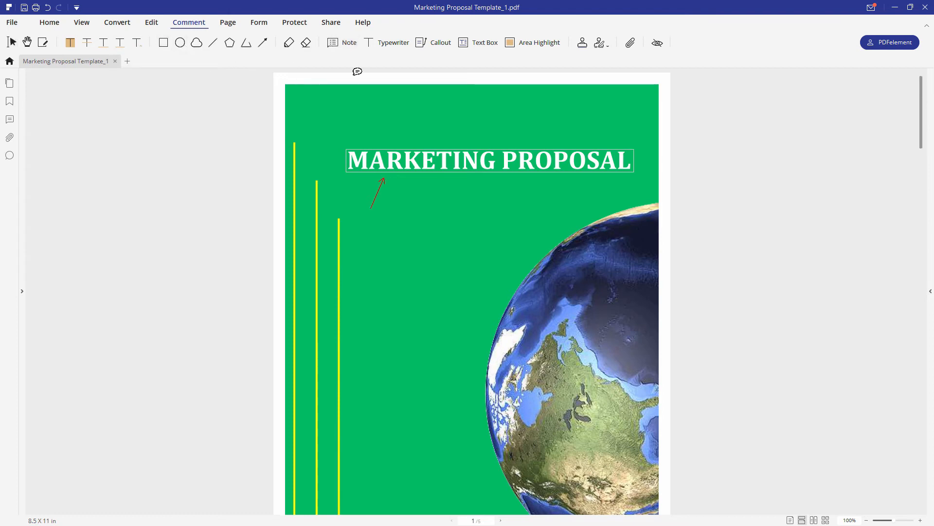
{"action": "left_click", "coordinate": [413, 141]}
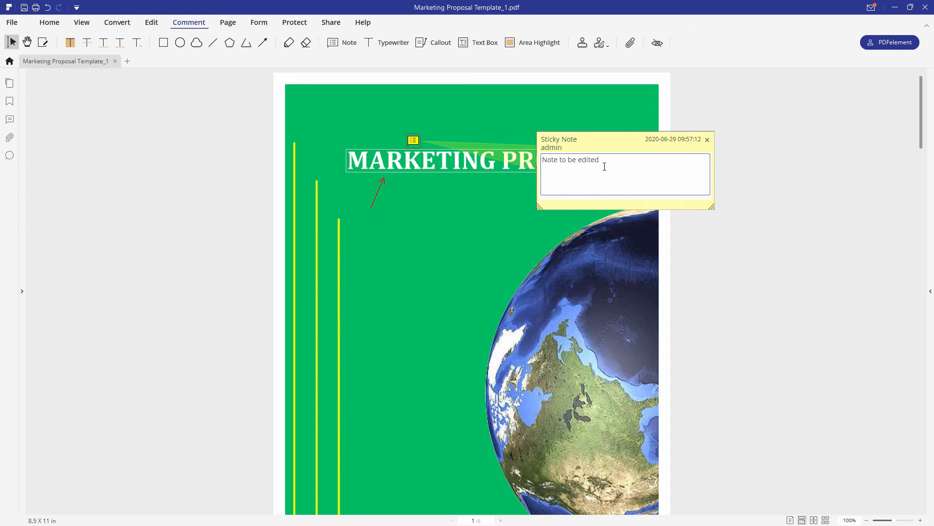
{"action": "left_click", "coordinate": [413, 141]}
{"action": "double_click", "coordinate": [414, 141]}
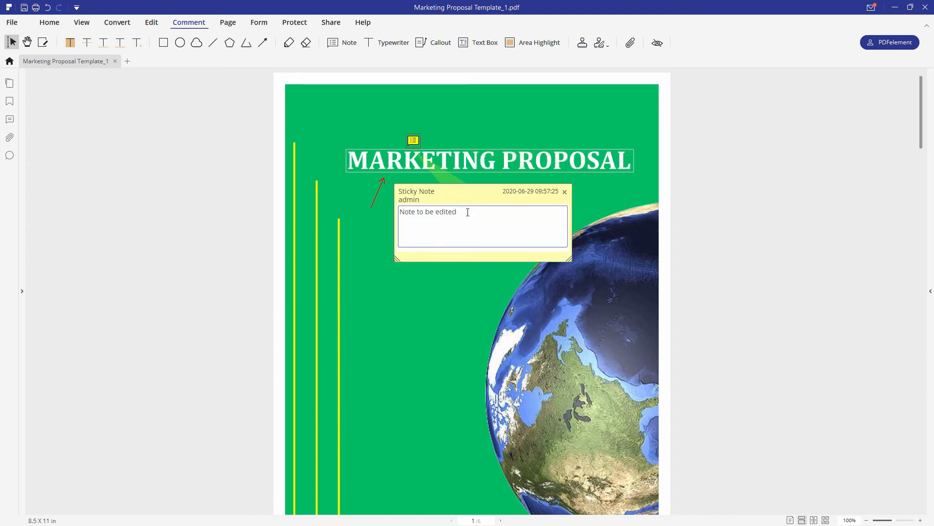
{"action": "left_click", "coordinate": [565, 192]}
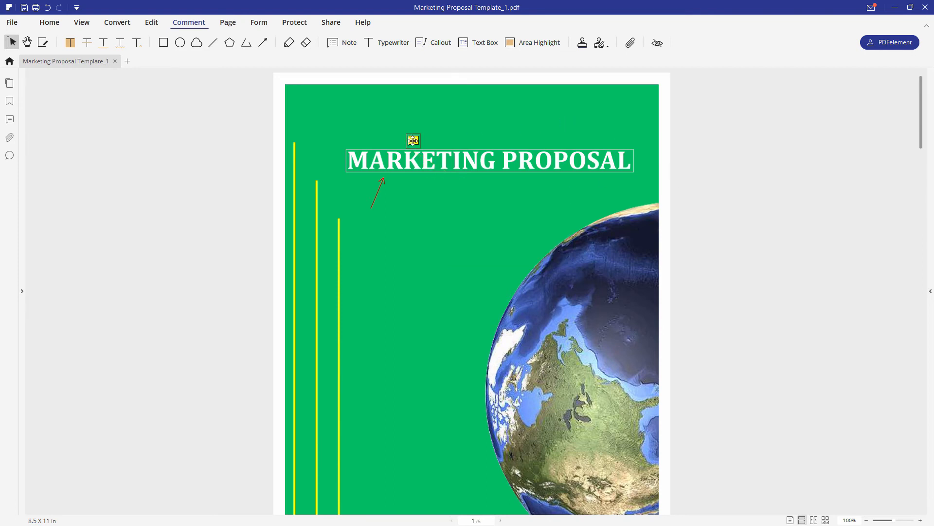
Step: Delete the sticky note and the red arrow from the cover page
{"action": "right_click", "coordinate": [413, 140]}
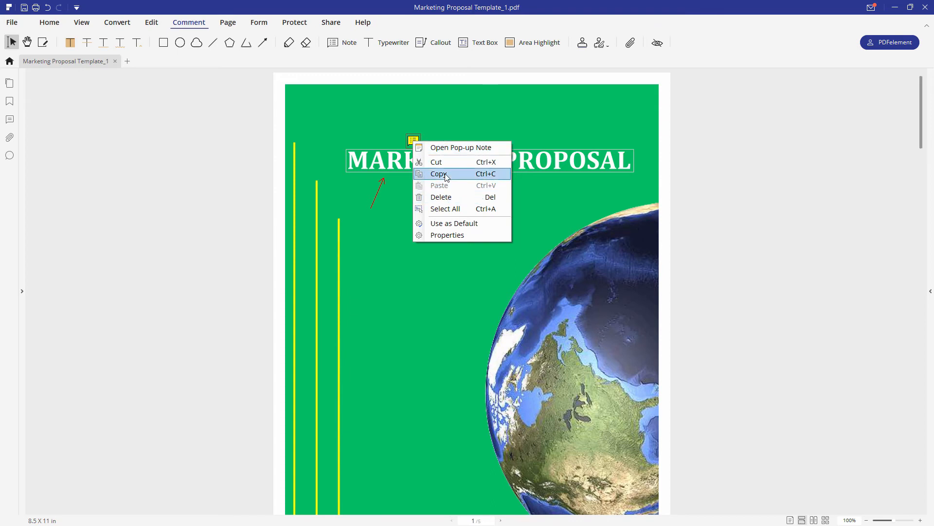
{"action": "left_click", "coordinate": [454, 200]}
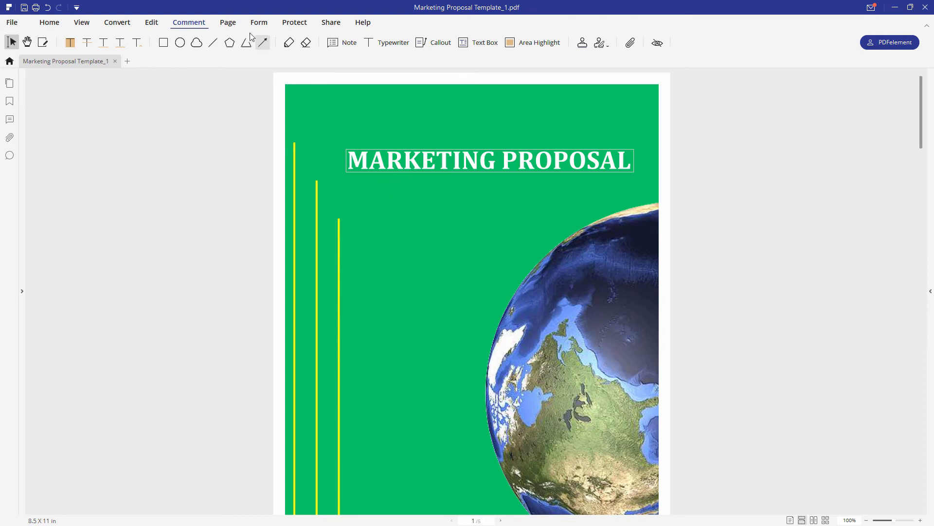
Step: Look over the page thumbnails and the form tools, and examine the proposal's pages for form fields
{"action": "left_click", "coordinate": [228, 22]}
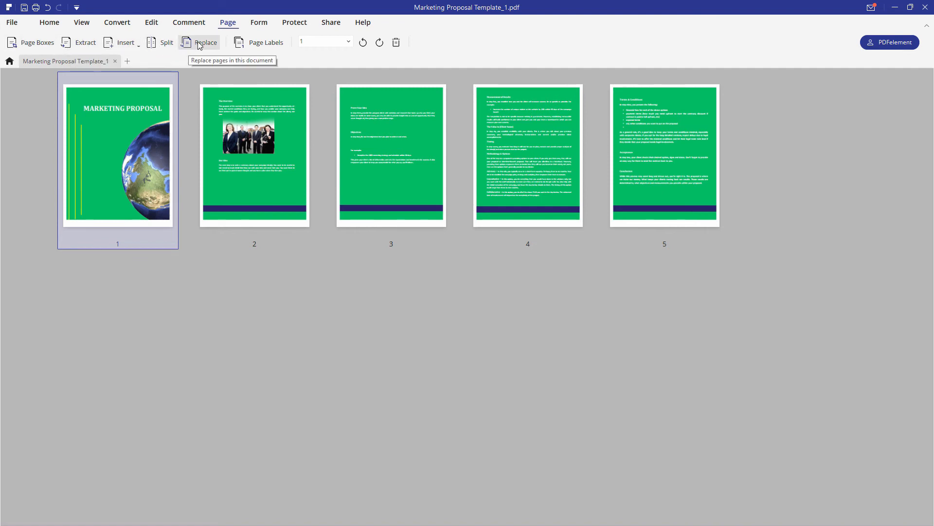
{"action": "left_click", "coordinate": [264, 24]}
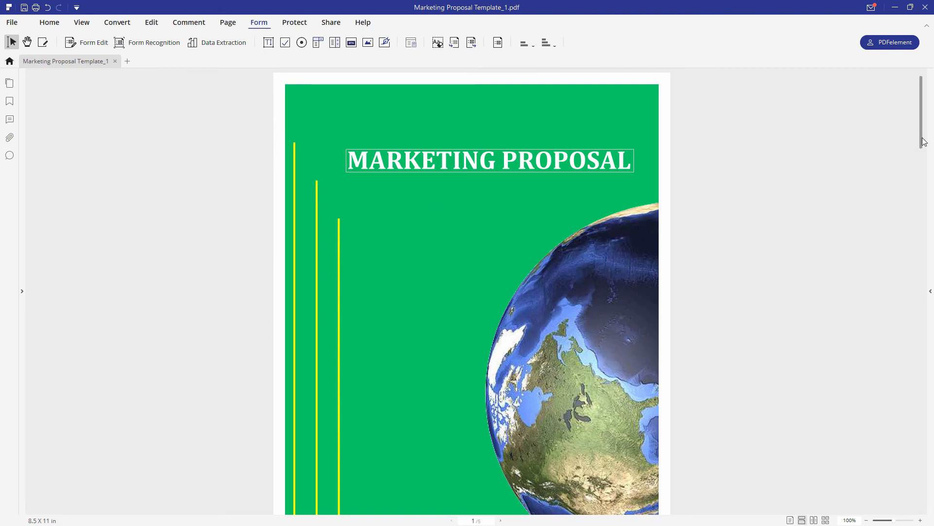
{"action": "scroll", "coordinate": [920, 146], "scroll_direction": "down", "scroll_amount": 5}
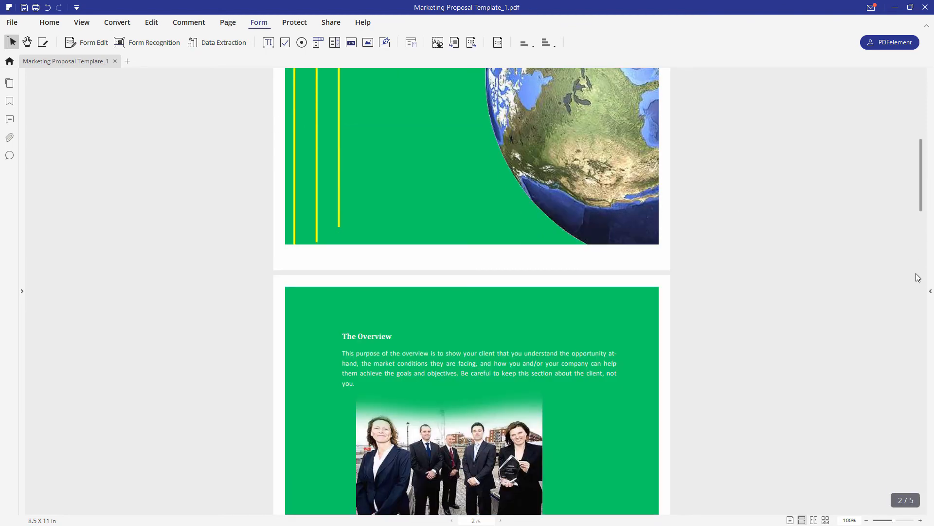
{"action": "scroll", "coordinate": [918, 283], "scroll_direction": "down", "scroll_amount": 8}
{"action": "left_click_drag", "start_coordinate": [917, 290], "coordinate": [913, 94]}
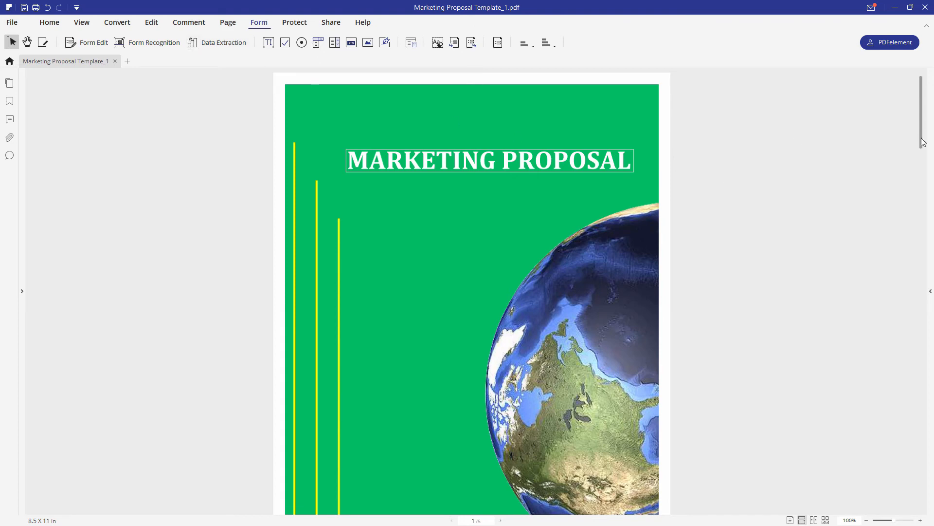
{"action": "left_click_drag", "start_coordinate": [922, 139], "coordinate": [932, 92]}
Step: Download the OPM 71 Form from the popular PDF templates and open it as a new document
{"action": "left_click", "coordinate": [10, 61]}
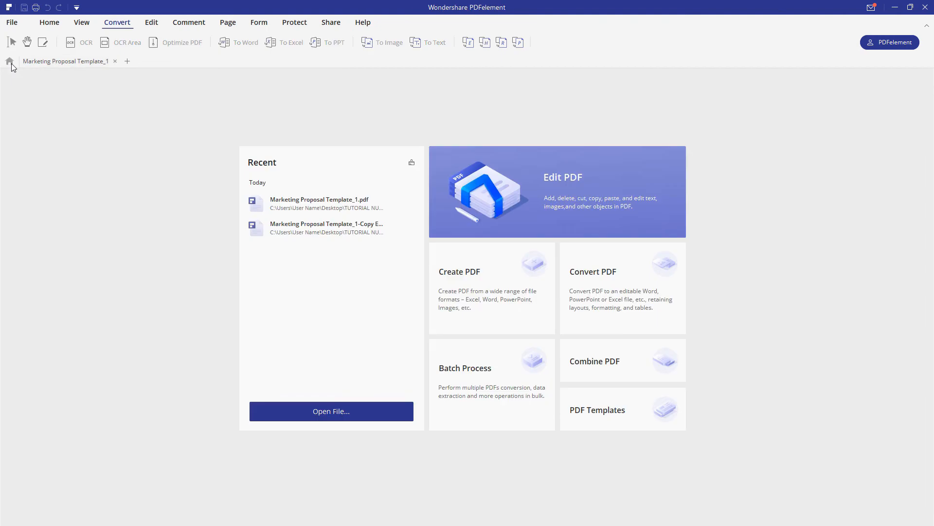
{"action": "left_click", "coordinate": [637, 416]}
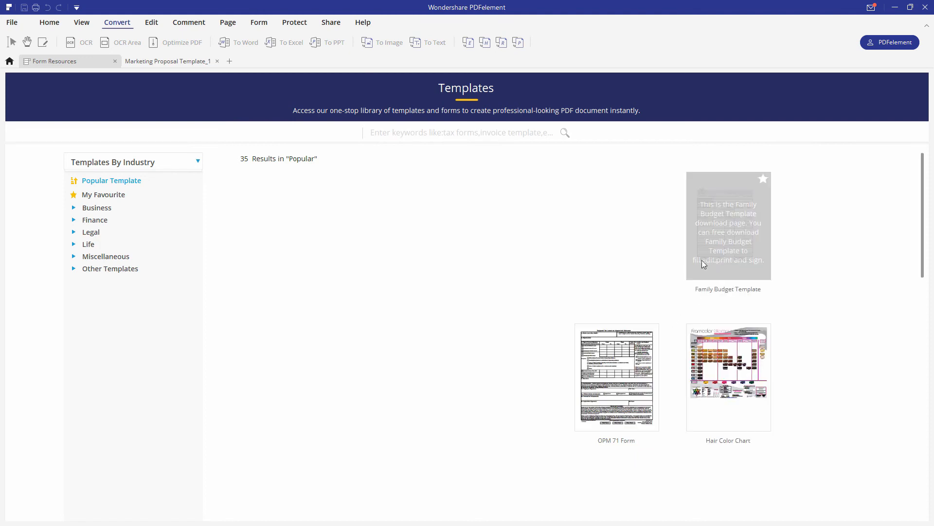
{"action": "left_click", "coordinate": [621, 380]}
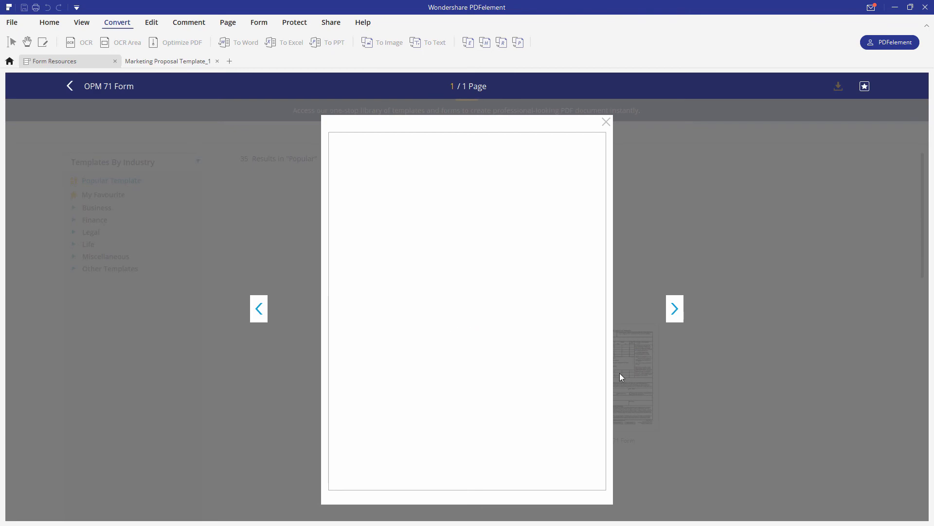
{"action": "left_click", "coordinate": [838, 87]}
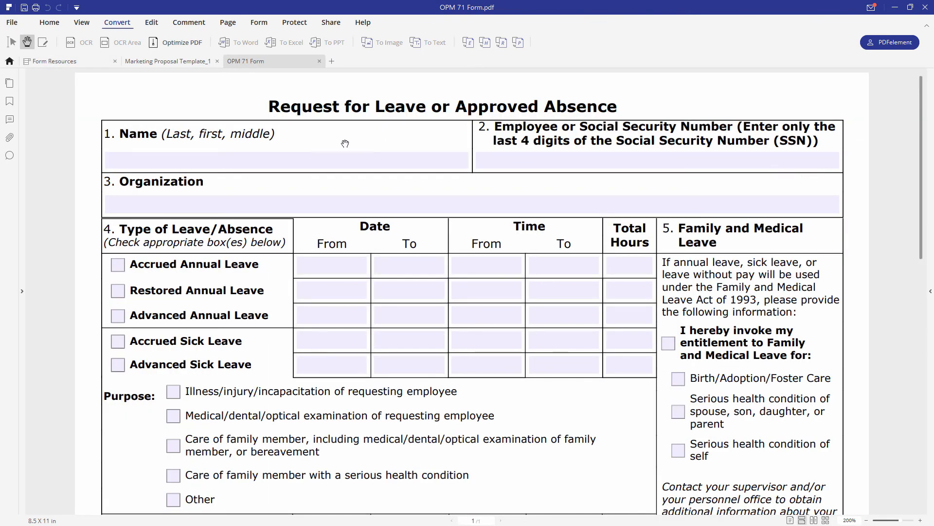
Step: Disable form field highlighting in the OPM 71 Form and activate the Restored Annual Leave start date field
{"action": "left_click", "coordinate": [260, 25]}
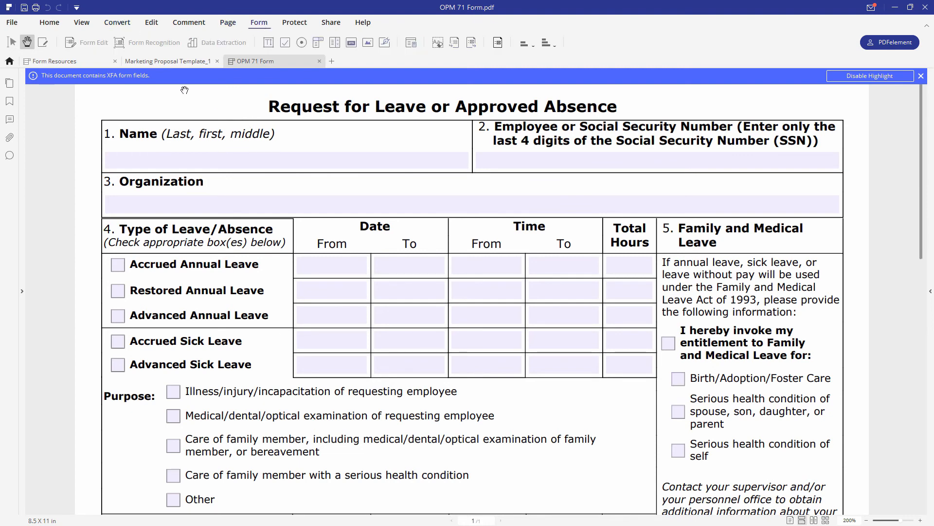
{"action": "left_click", "coordinate": [893, 79]}
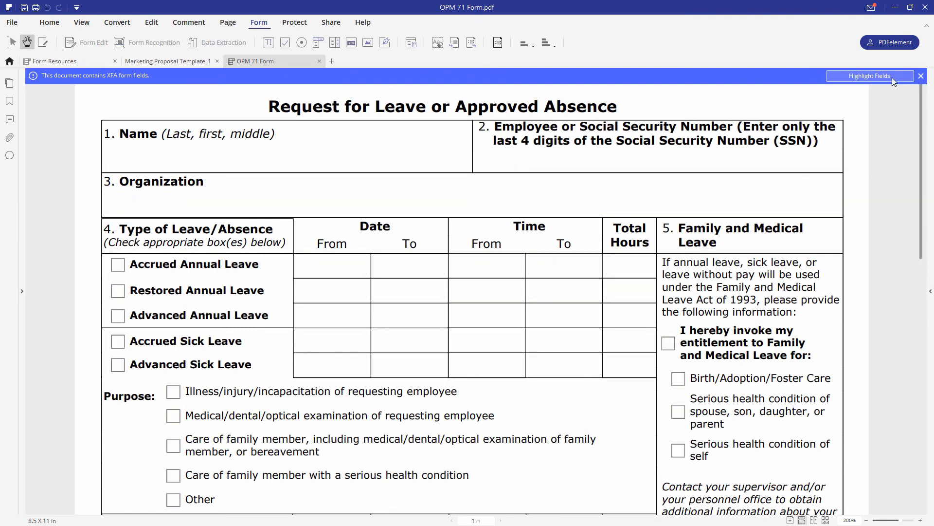
{"action": "left_click", "coordinate": [922, 76]}
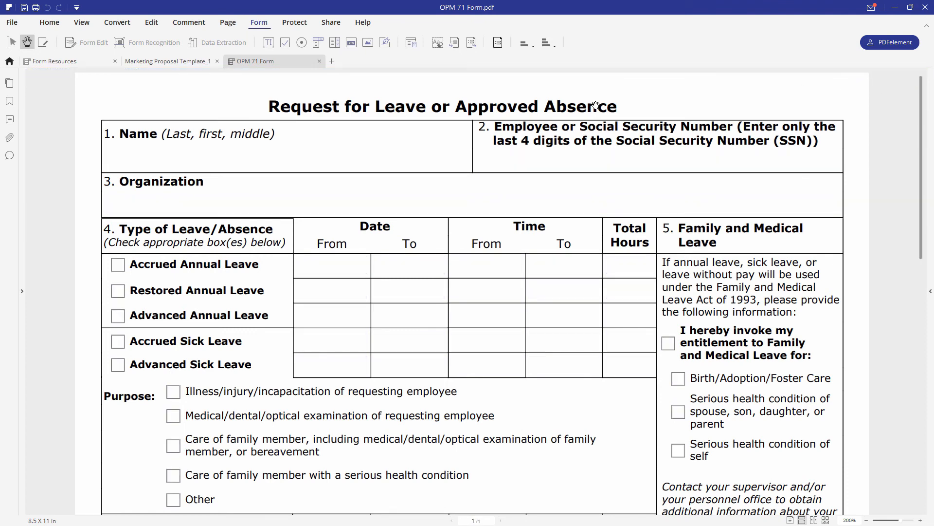
{"action": "left_click", "coordinate": [316, 295]}
Step: Close the template library and the OPM 71 Form without saving changes, returning to the marketing proposal
{"action": "left_click", "coordinate": [163, 63]}
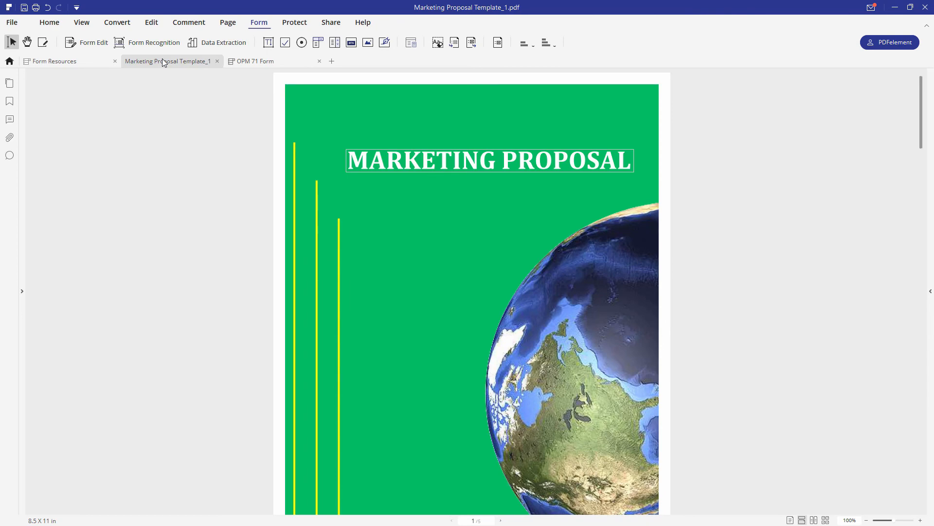
{"action": "left_click", "coordinate": [77, 63]}
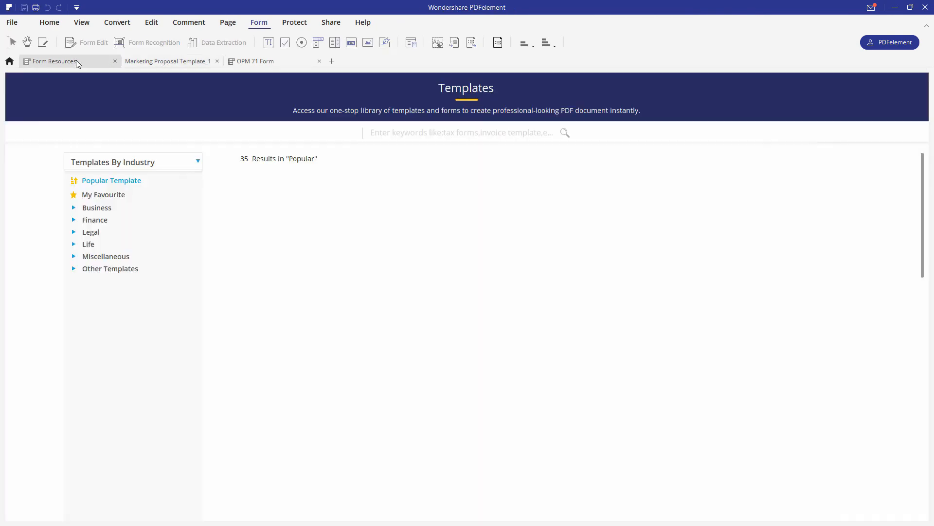
{"action": "left_click", "coordinate": [115, 62]}
{"action": "left_click", "coordinate": [163, 62]}
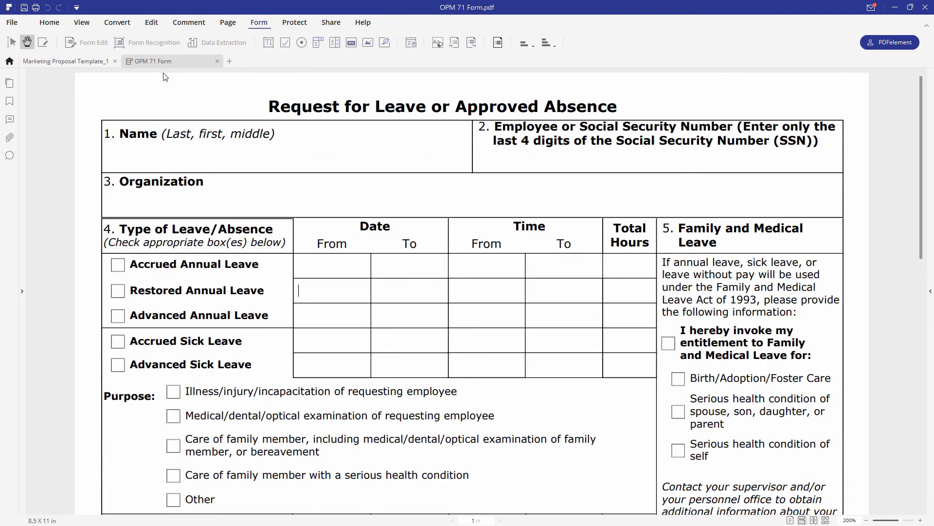
{"action": "left_click", "coordinate": [217, 61]}
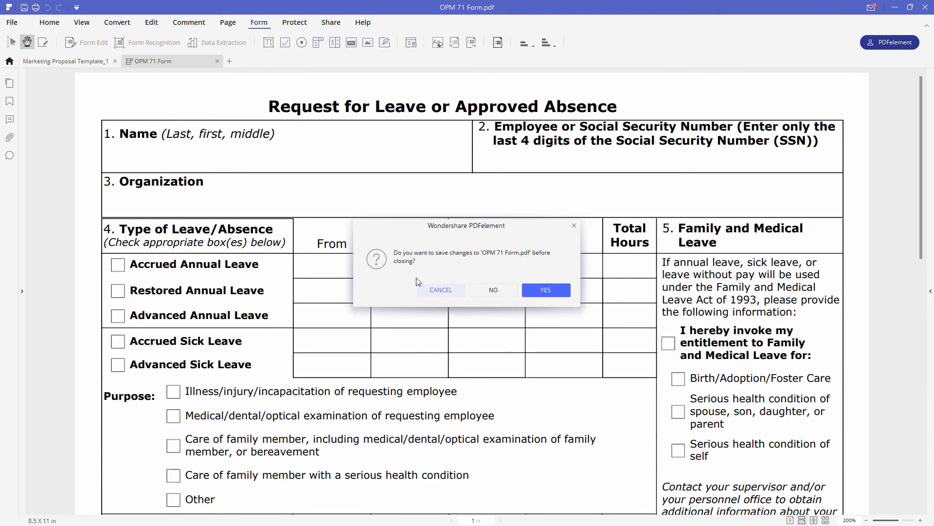
{"action": "left_click", "coordinate": [485, 292]}
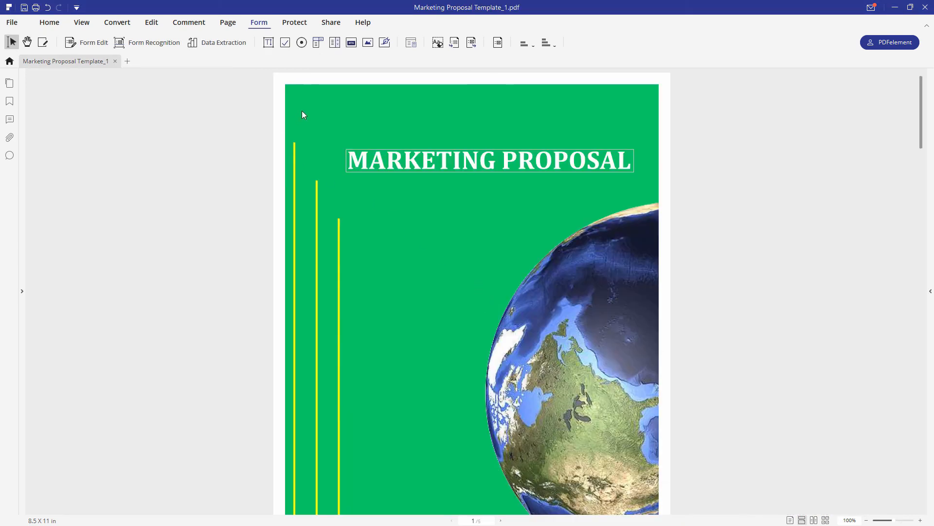
Step: Try requiring open and permissions passwords for the proposal with high resolution printing allowed, and withdraw both requirements
{"action": "left_click", "coordinate": [300, 25]}
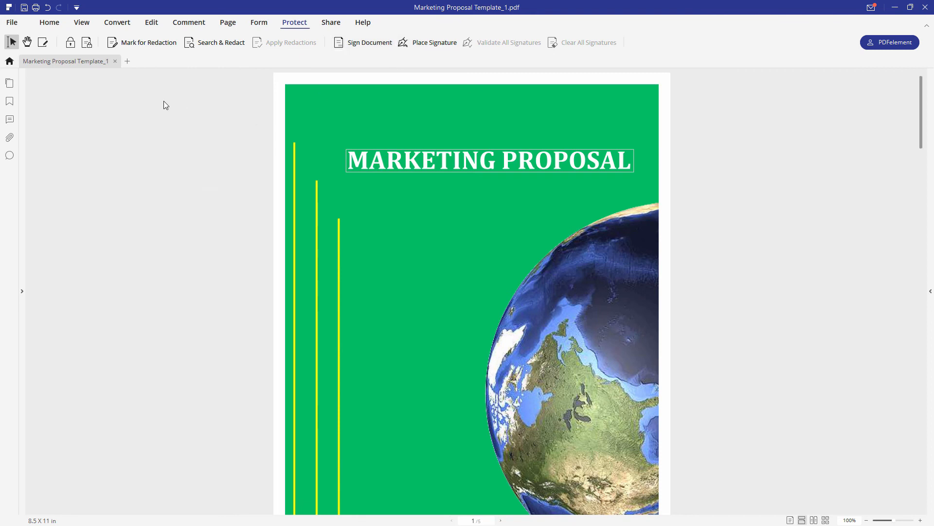
{"action": "left_click", "coordinate": [70, 43]}
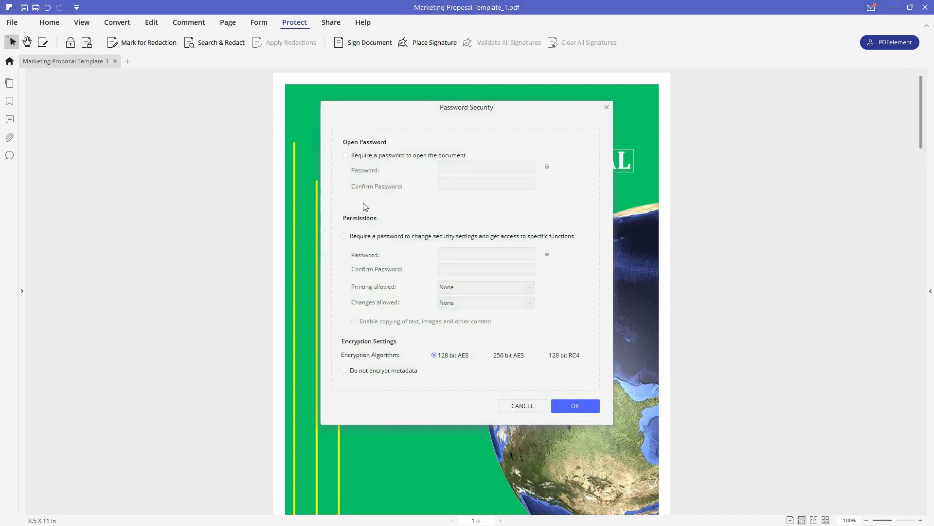
{"action": "left_click", "coordinate": [397, 156]}
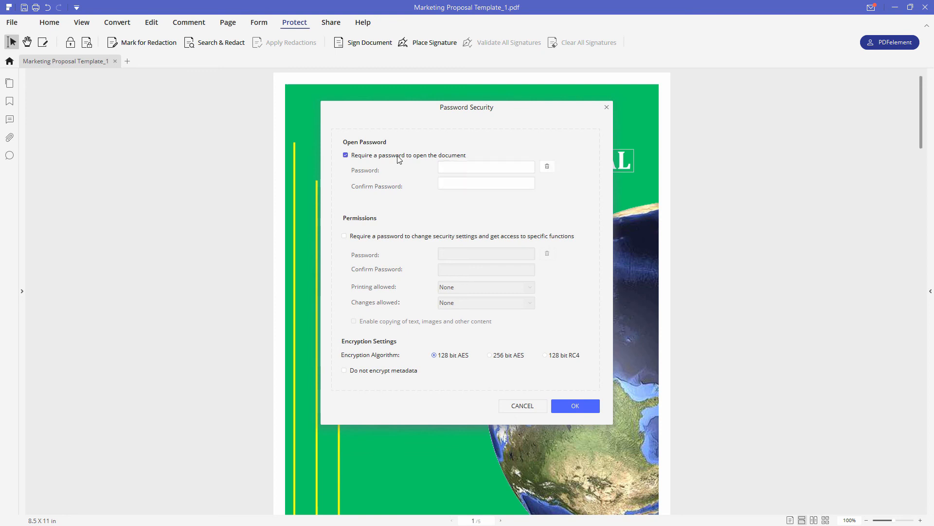
{"action": "left_click", "coordinate": [450, 169]}
{"action": "left_click", "coordinate": [345, 237]}
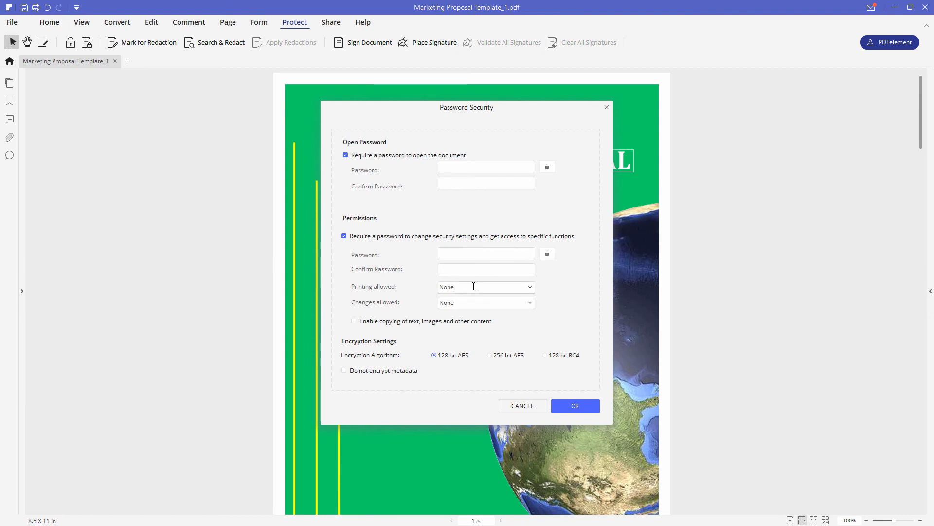
{"action": "left_click", "coordinate": [529, 287]}
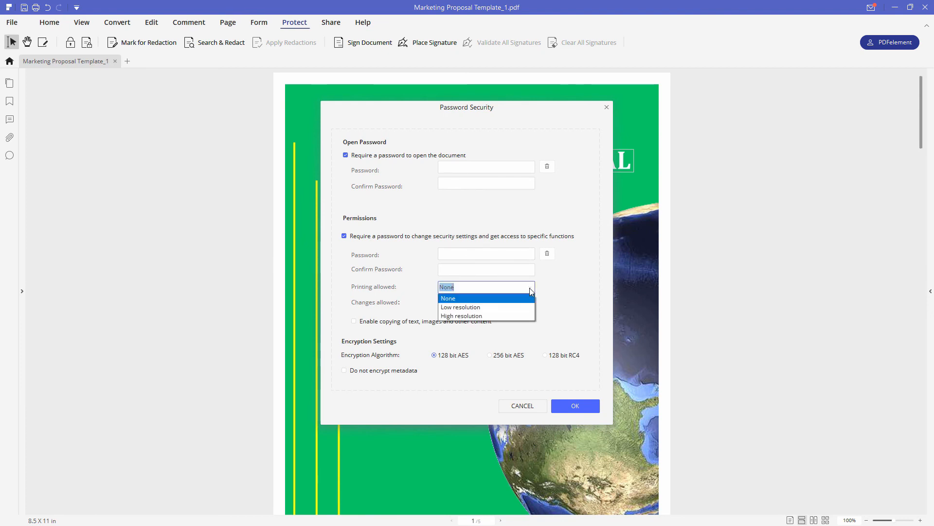
{"action": "left_click", "coordinate": [506, 318]}
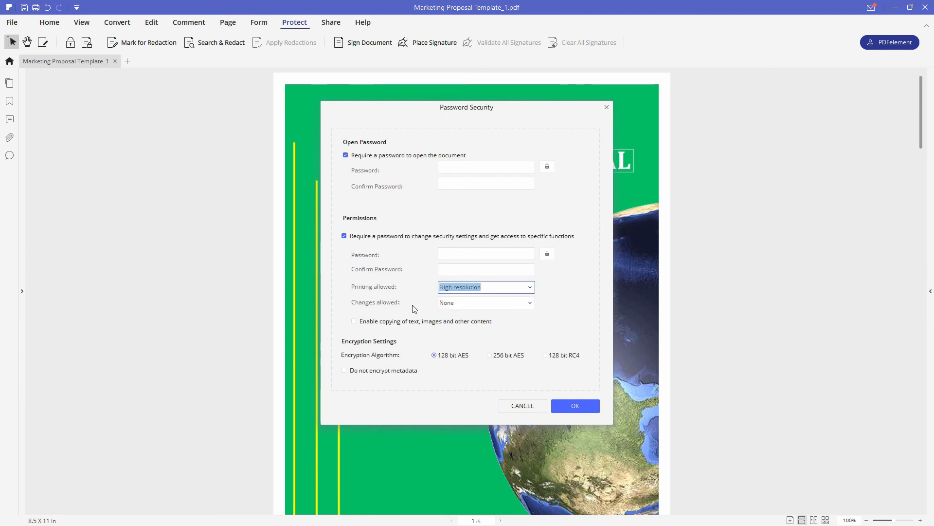
{"action": "left_click", "coordinate": [345, 156]}
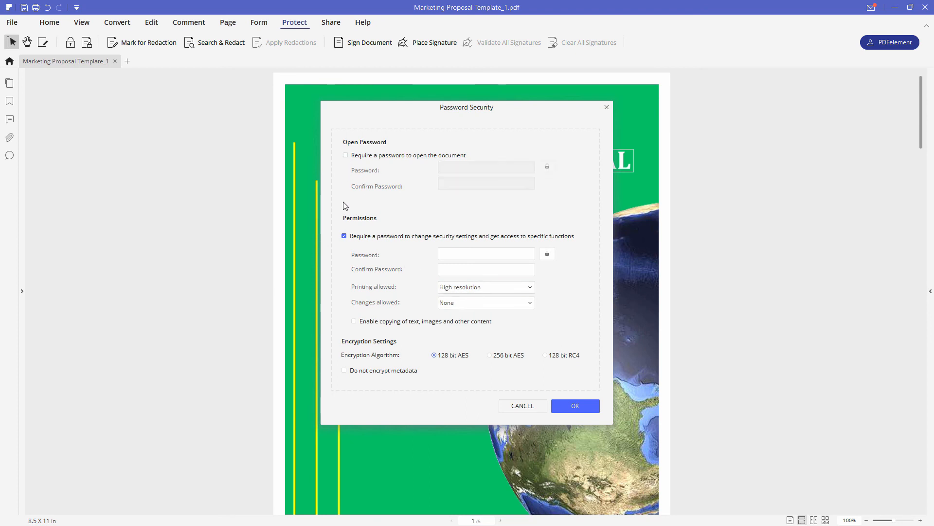
{"action": "left_click", "coordinate": [344, 235]}
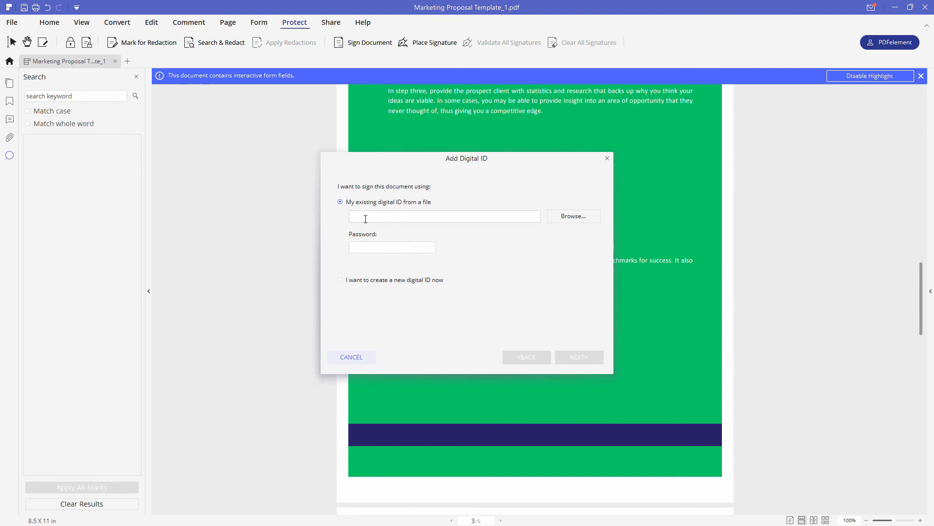
Step: Dismiss adding a digital ID and examine the signer, password and reason options for signing the document
{"action": "left_click", "coordinate": [347, 356]}
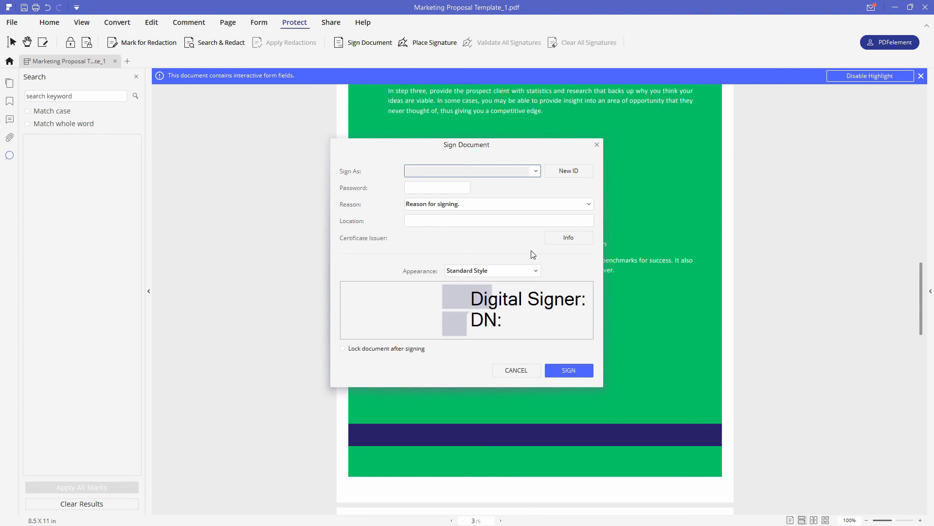
{"action": "left_click", "coordinate": [536, 171]}
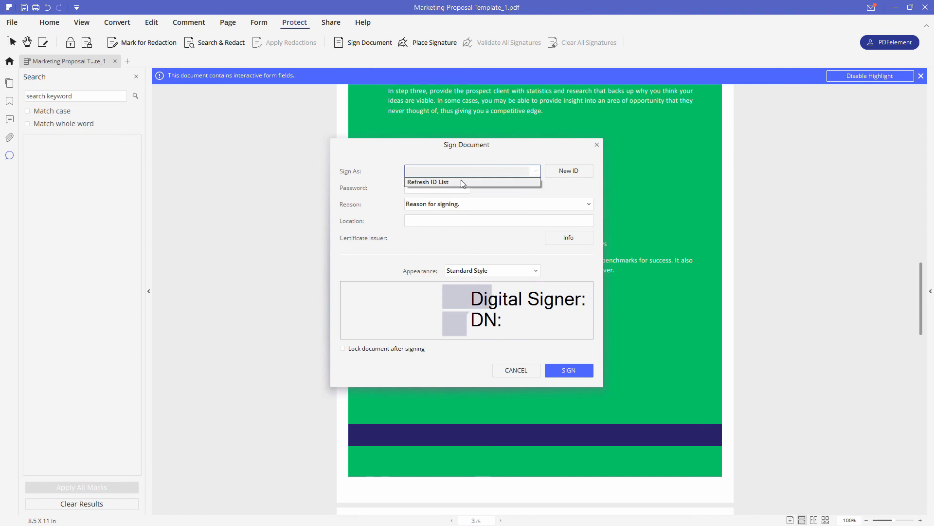
{"action": "left_click", "coordinate": [471, 169]}
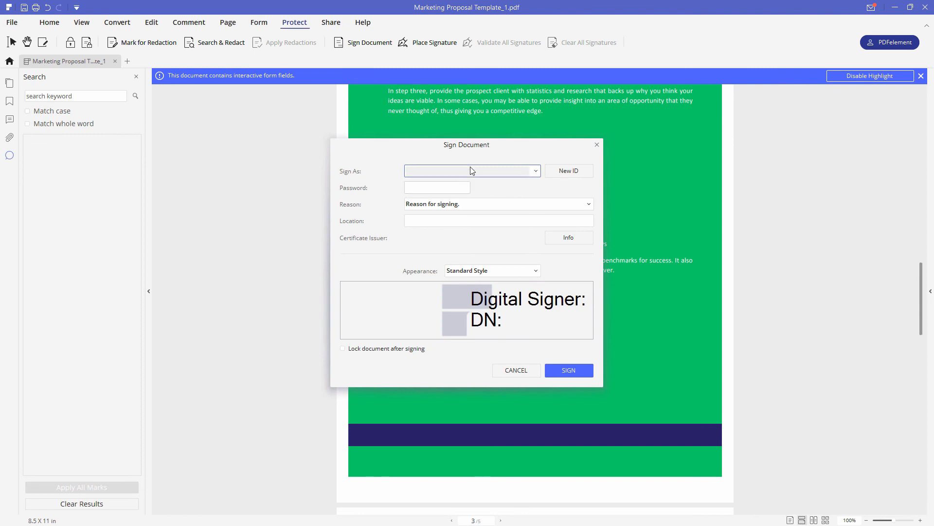
{"action": "left_click", "coordinate": [443, 186]}
{"action": "left_click", "coordinate": [429, 208]}
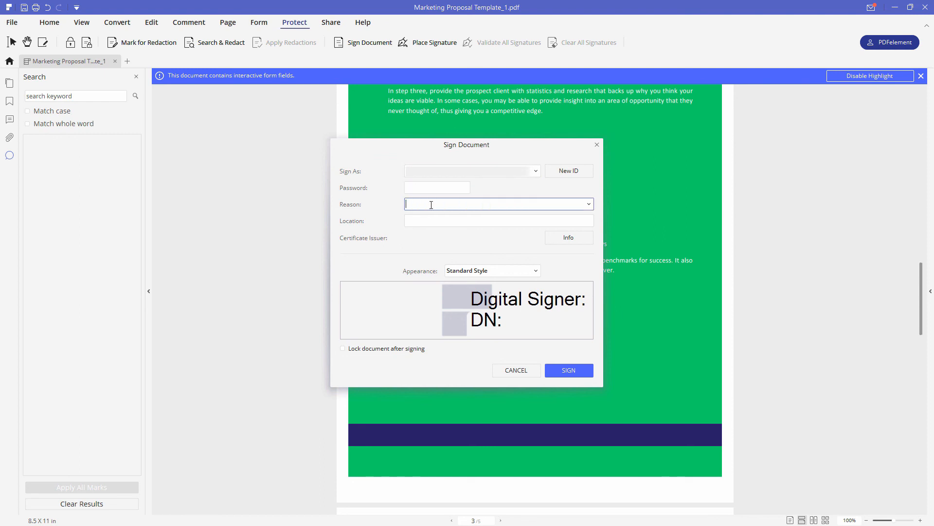
{"action": "left_click", "coordinate": [590, 204]}
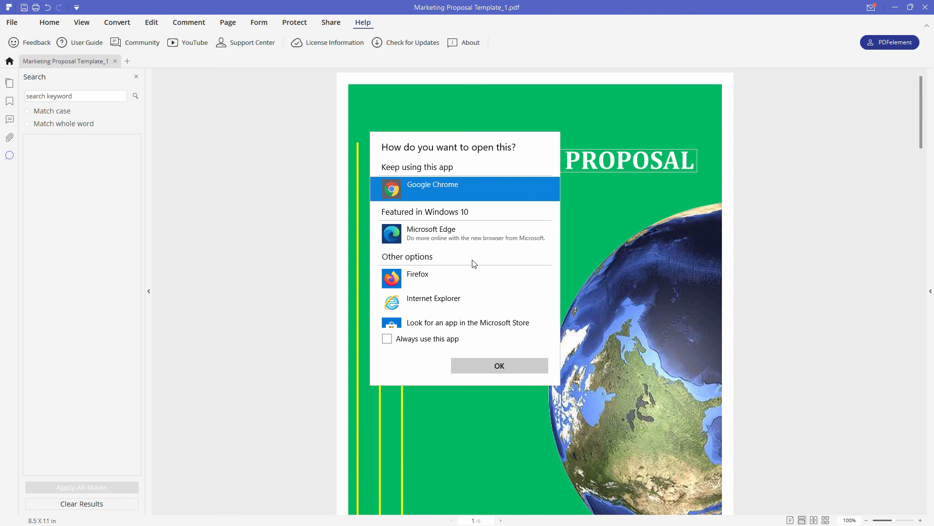
Step: Open the PDFelement YouTube channel in Google Chrome and look through its tutorial videos and playlists
{"action": "left_click", "coordinate": [504, 368]}
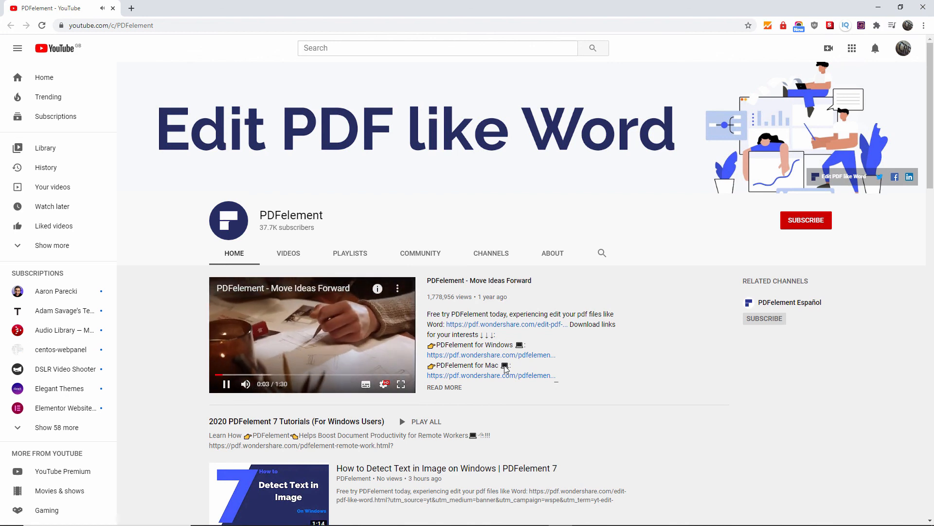
{"action": "scroll", "coordinate": [547, 236], "scroll_direction": "down", "scroll_amount": 7}
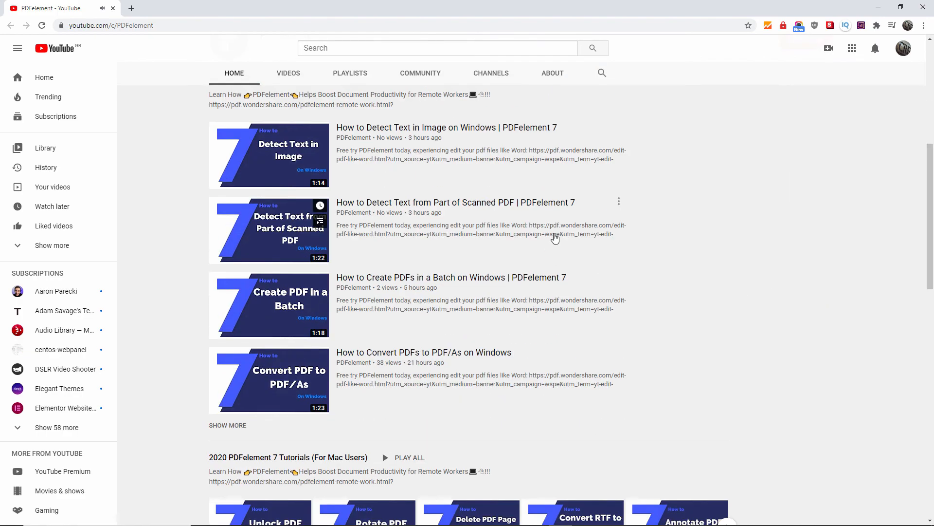
{"action": "scroll", "coordinate": [556, 239], "scroll_direction": "down", "scroll_amount": 6}
{"action": "scroll", "coordinate": [555, 238], "scroll_direction": "down", "scroll_amount": 9}
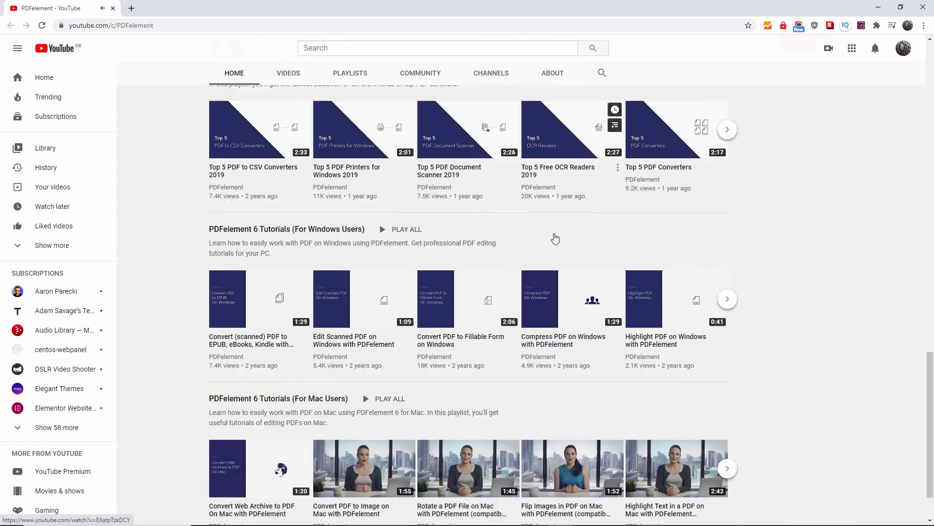
{"action": "scroll", "coordinate": [555, 238], "scroll_direction": "up", "scroll_amount": 1}
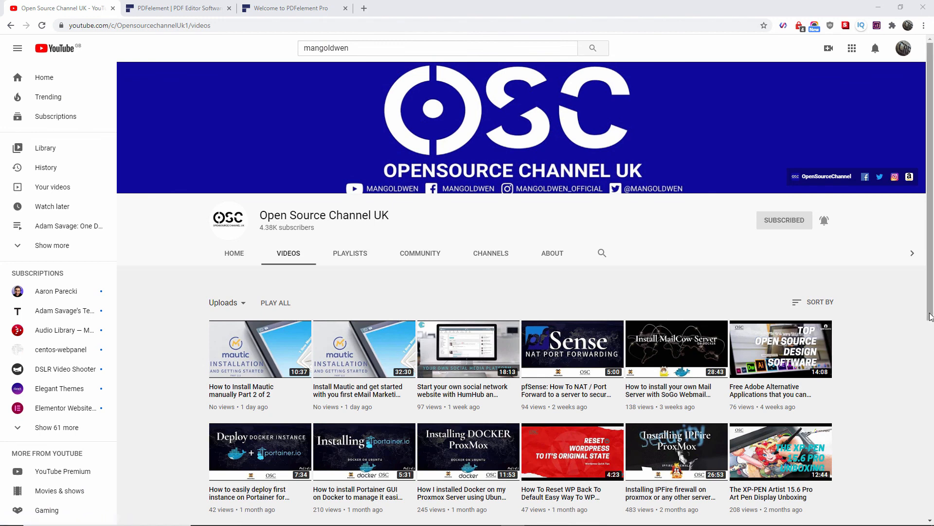
{"action": "left_click_drag", "start_coordinate": [931, 316], "coordinate": [923, 282]}
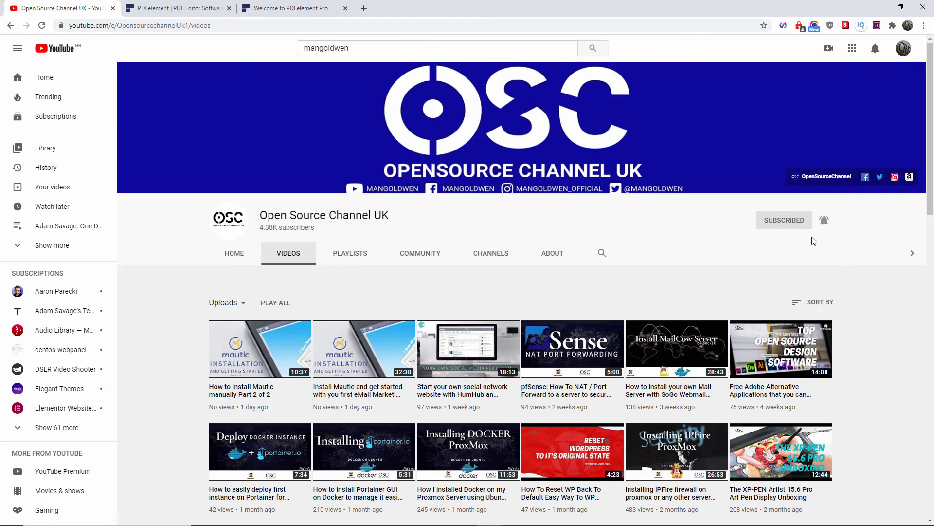